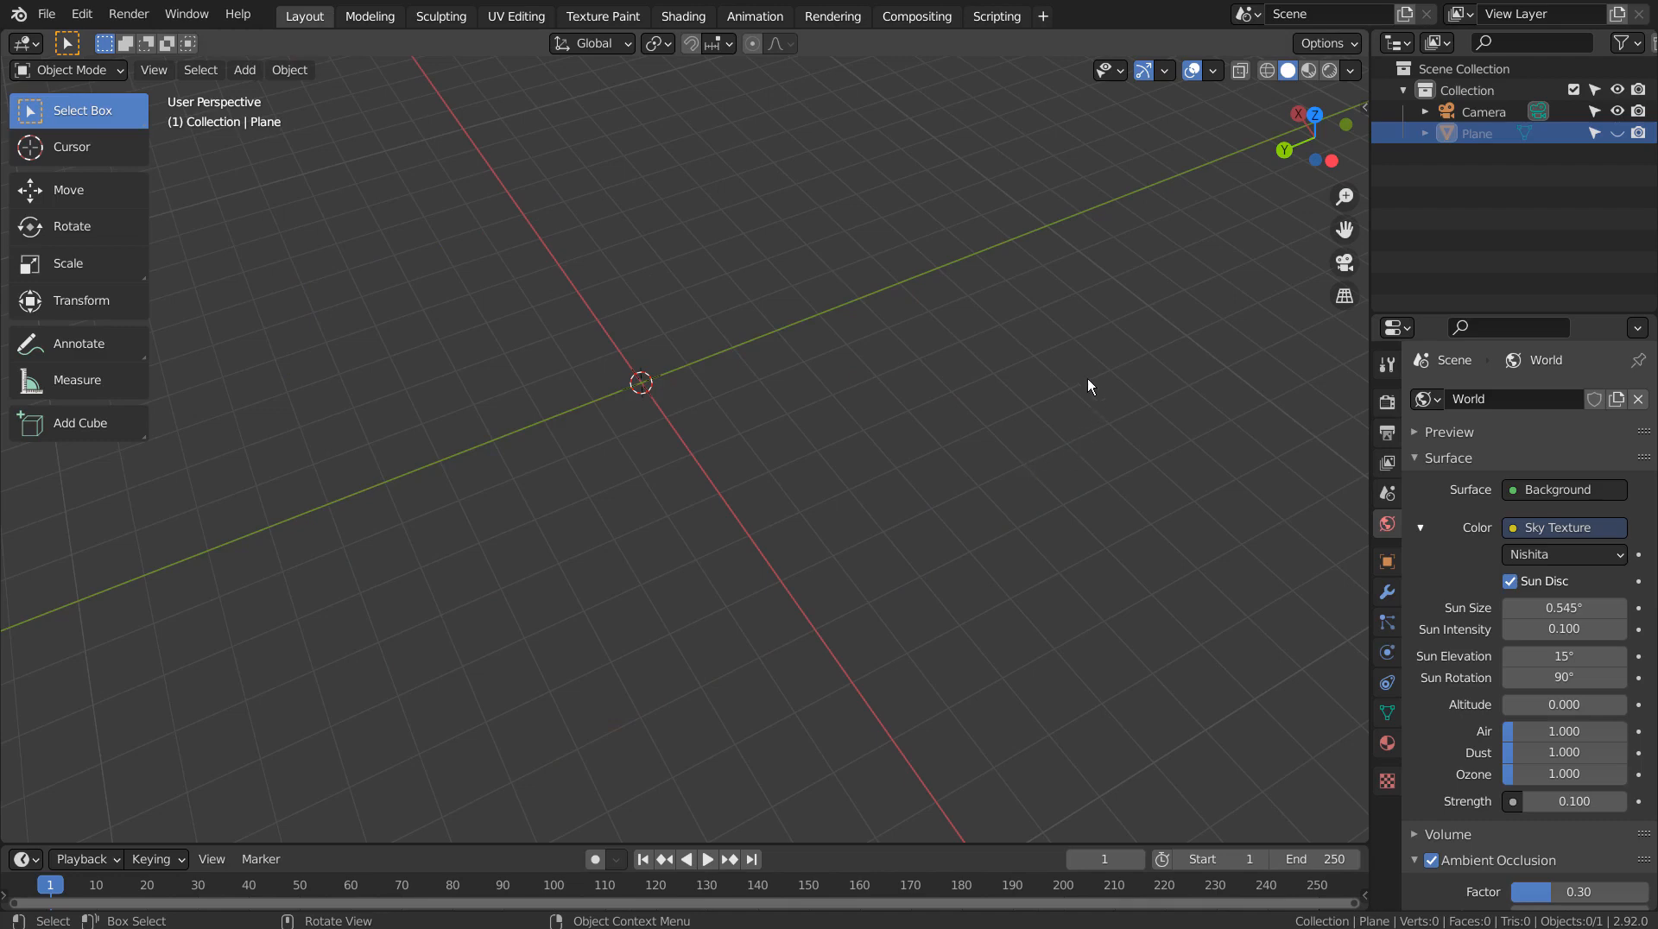
# Step: Add a mesh plane at the world origin
pyautogui.hotkey('shift', 'a')
pyautogui.click(1152, 382)
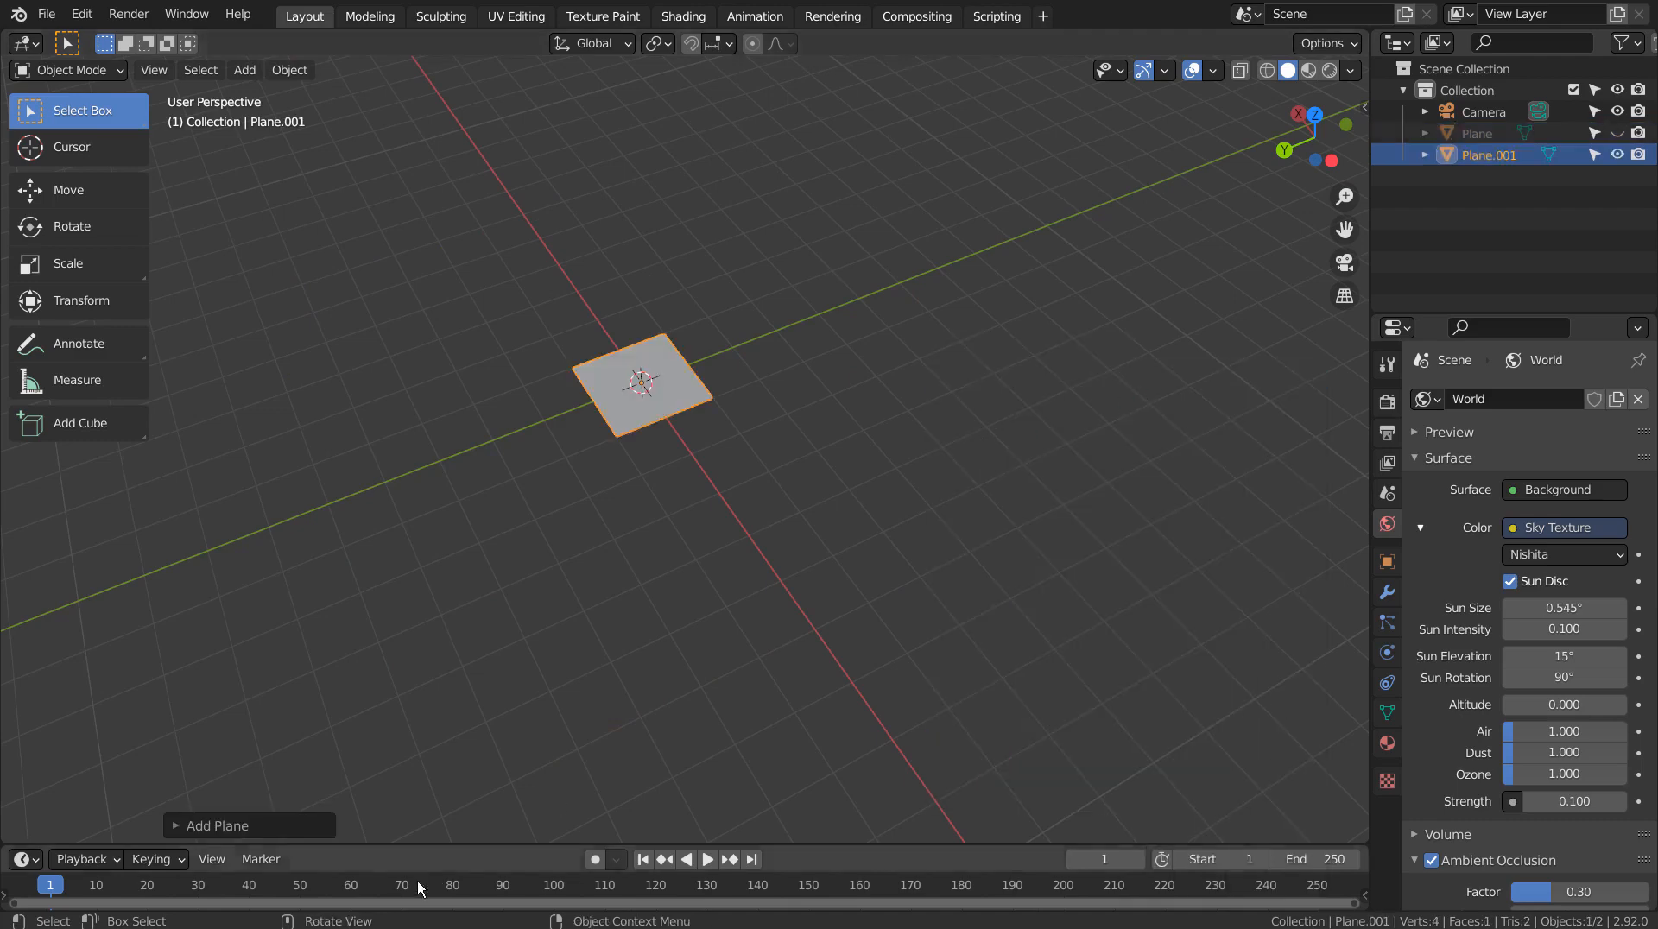
pyautogui.click(284, 825)
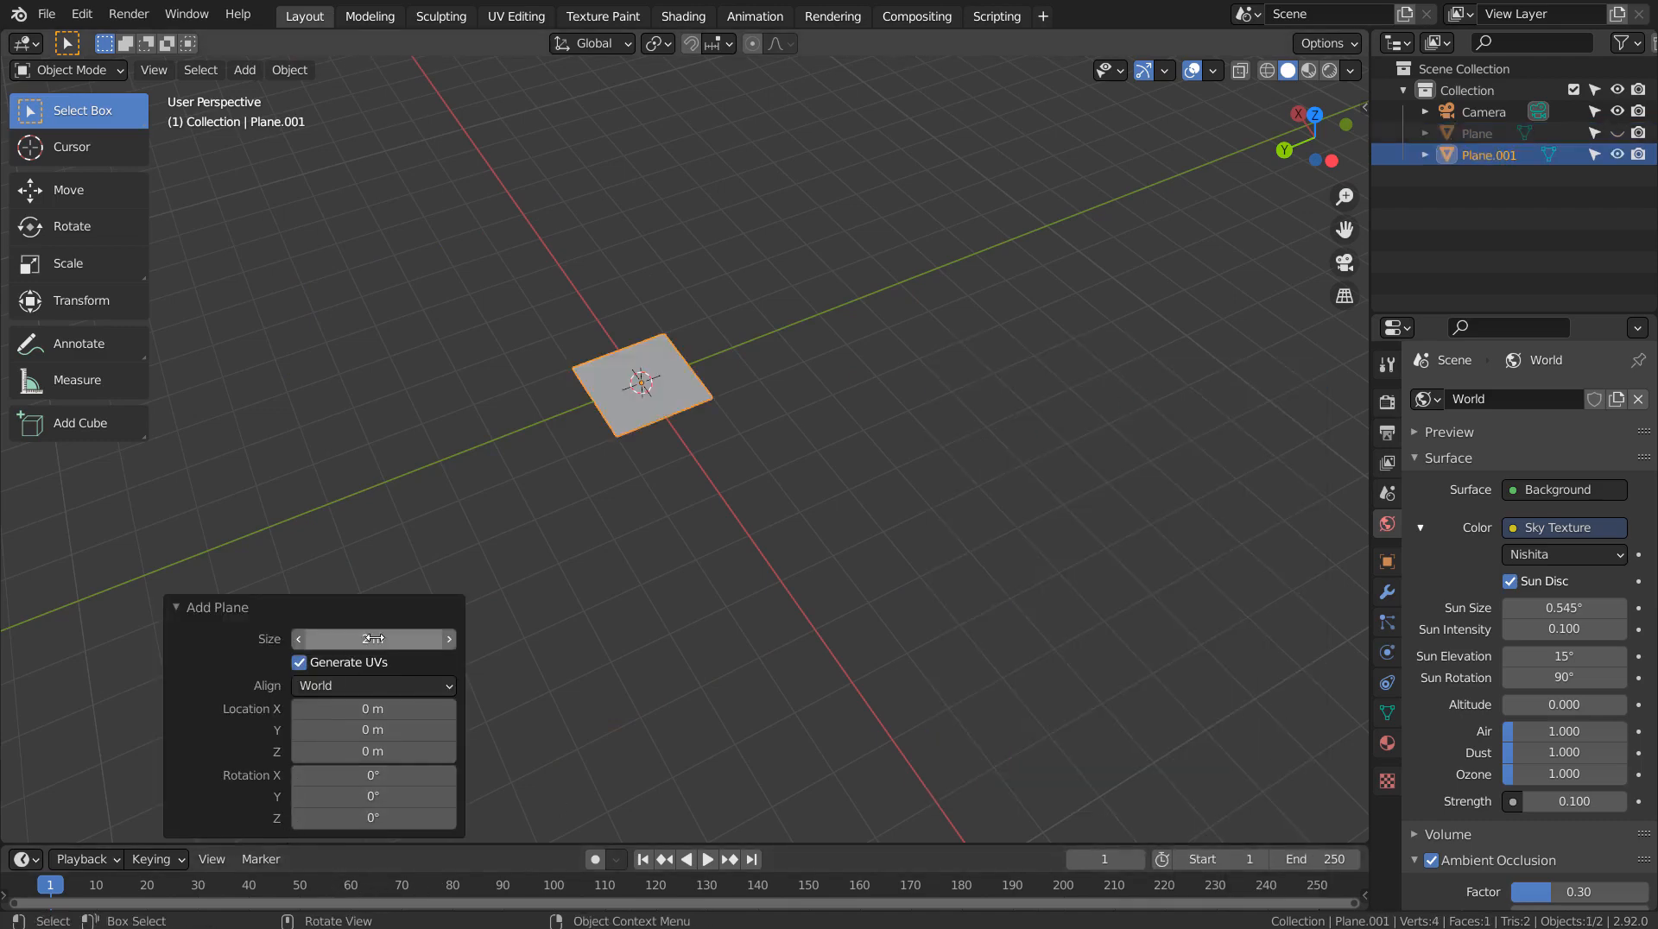
pyautogui.click(633, 390)
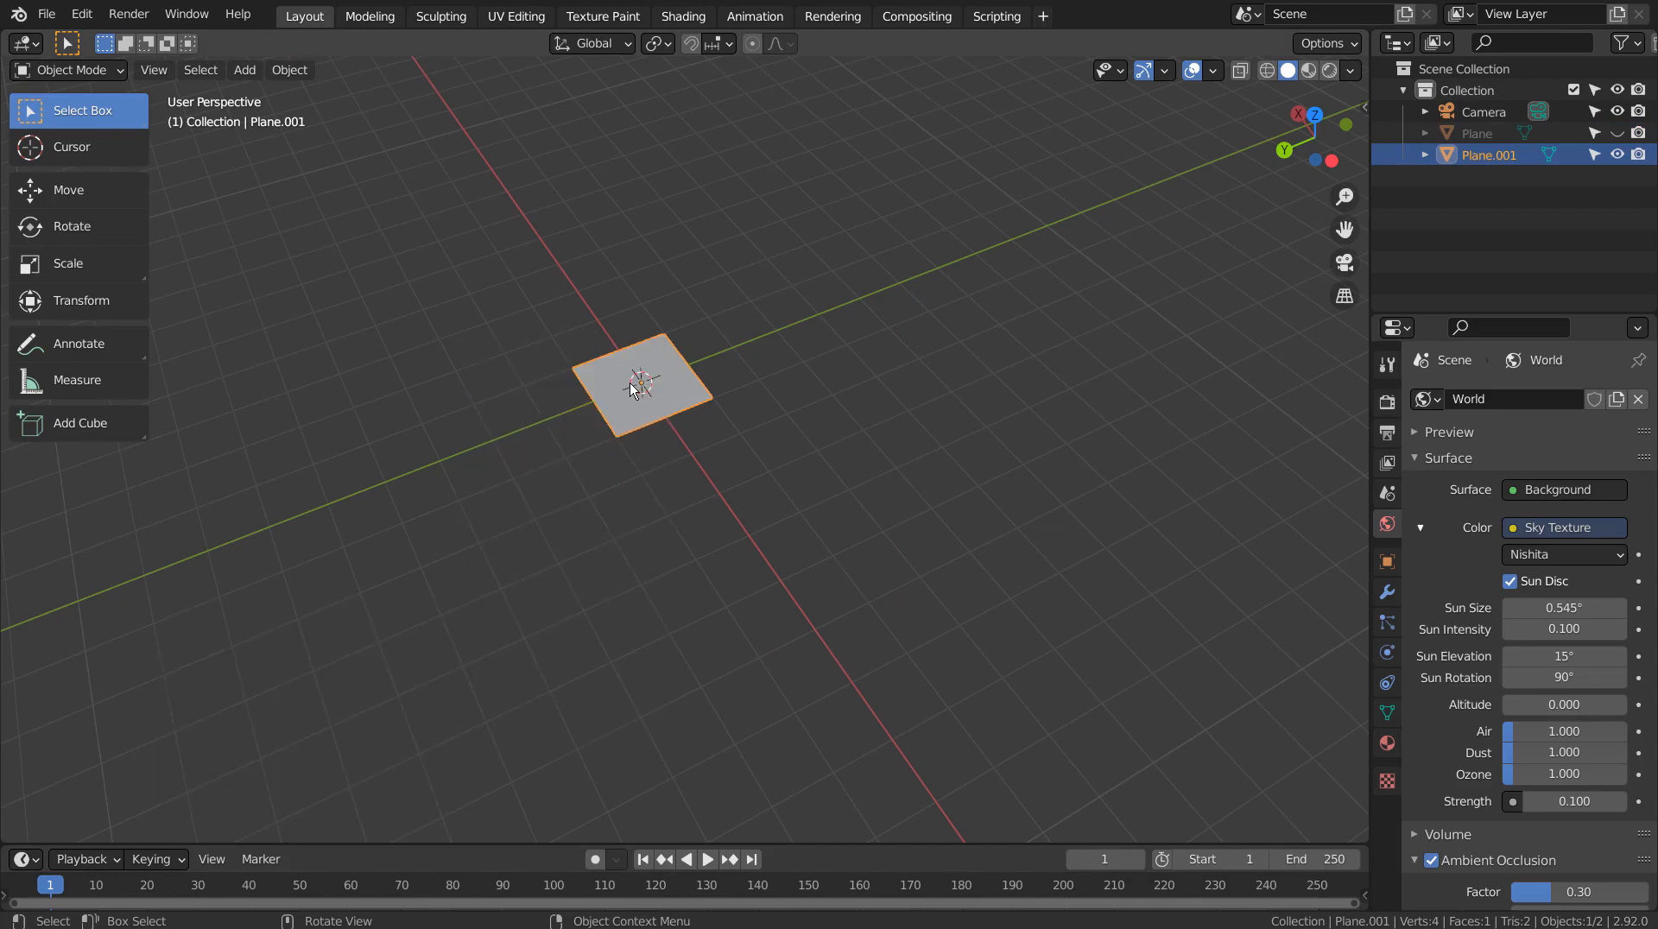
# Step: Subdivide the new plane's mesh with 25 cuts
pyautogui.rightClick(632, 385)
pyautogui.press('Tab')
pyautogui.rightClick(679, 407)
pyautogui.click(664, 412)
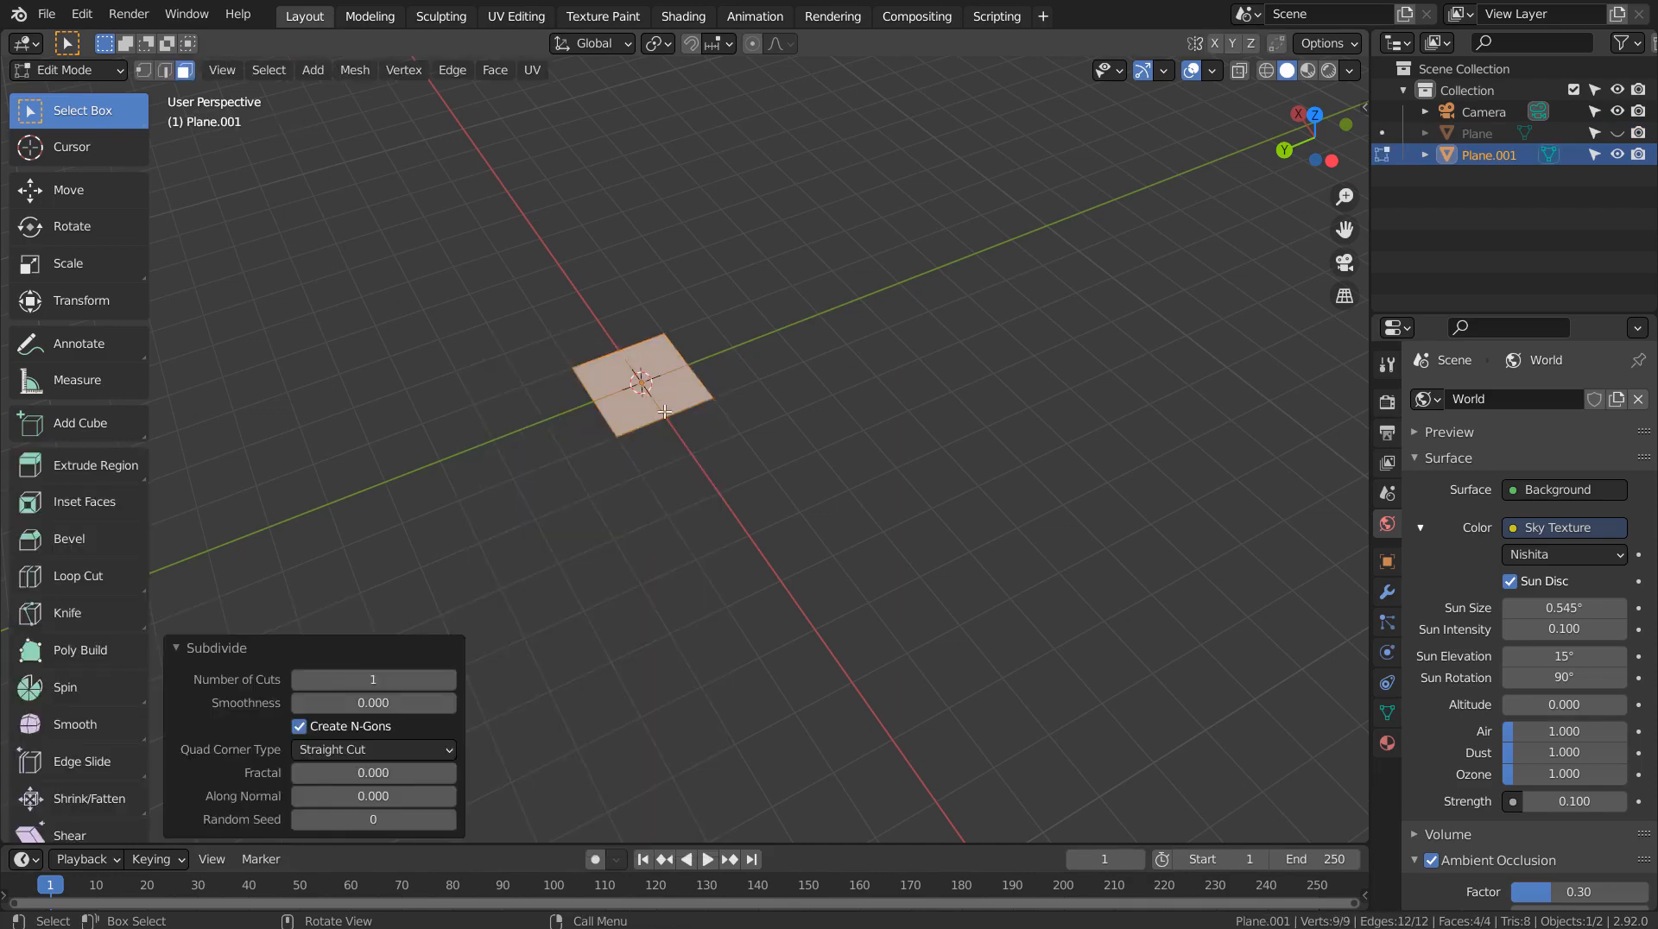
pyautogui.click(373, 680)
pyautogui.write('25')
pyautogui.press('Return')
pyautogui.press('Tab')
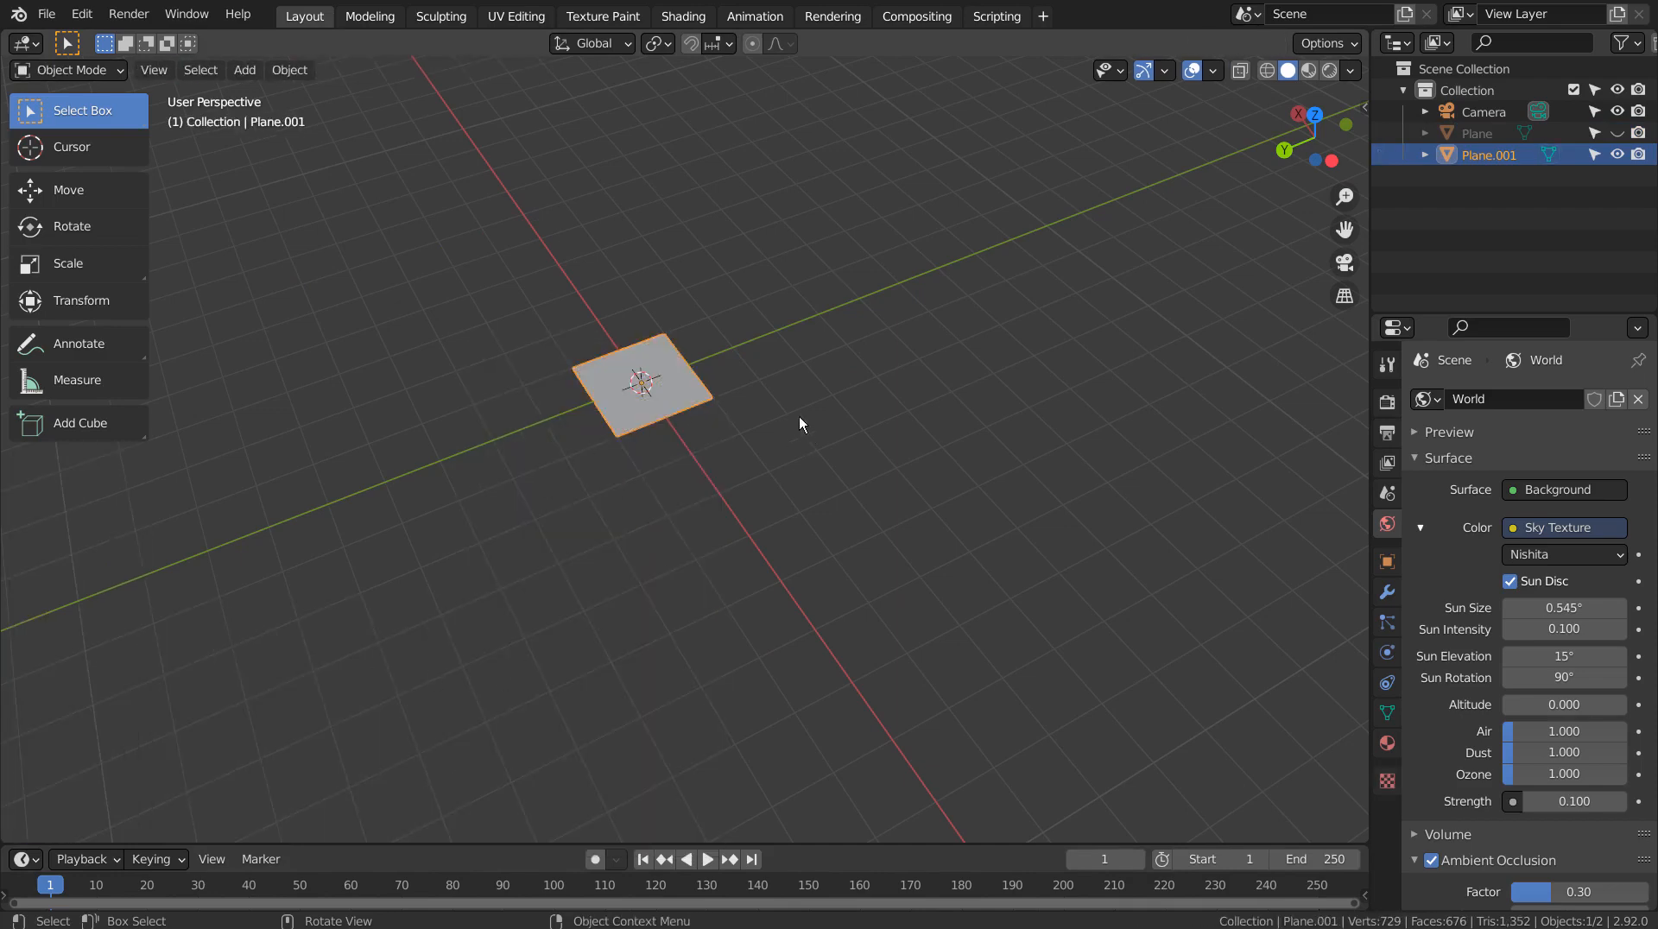
# Step: Scale the new plane up to about 6.57 times its size and randomize its vertices by 0.057 m
pyautogui.press('s')
pyautogui.click(303, 418)
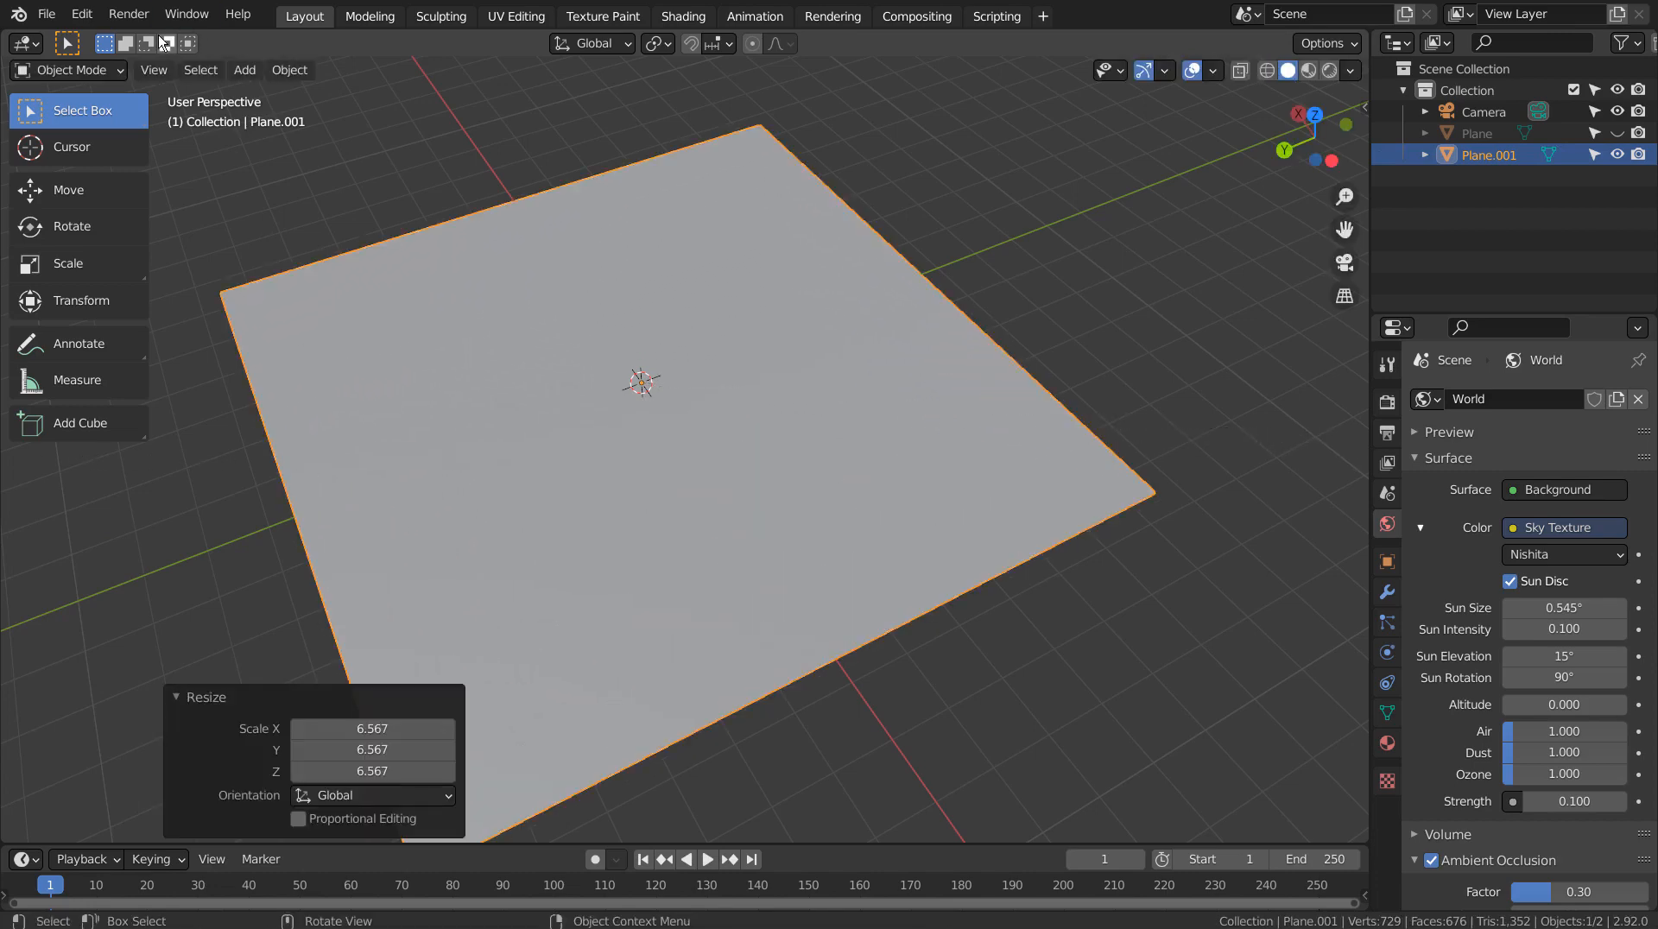
pyautogui.press('Tab')
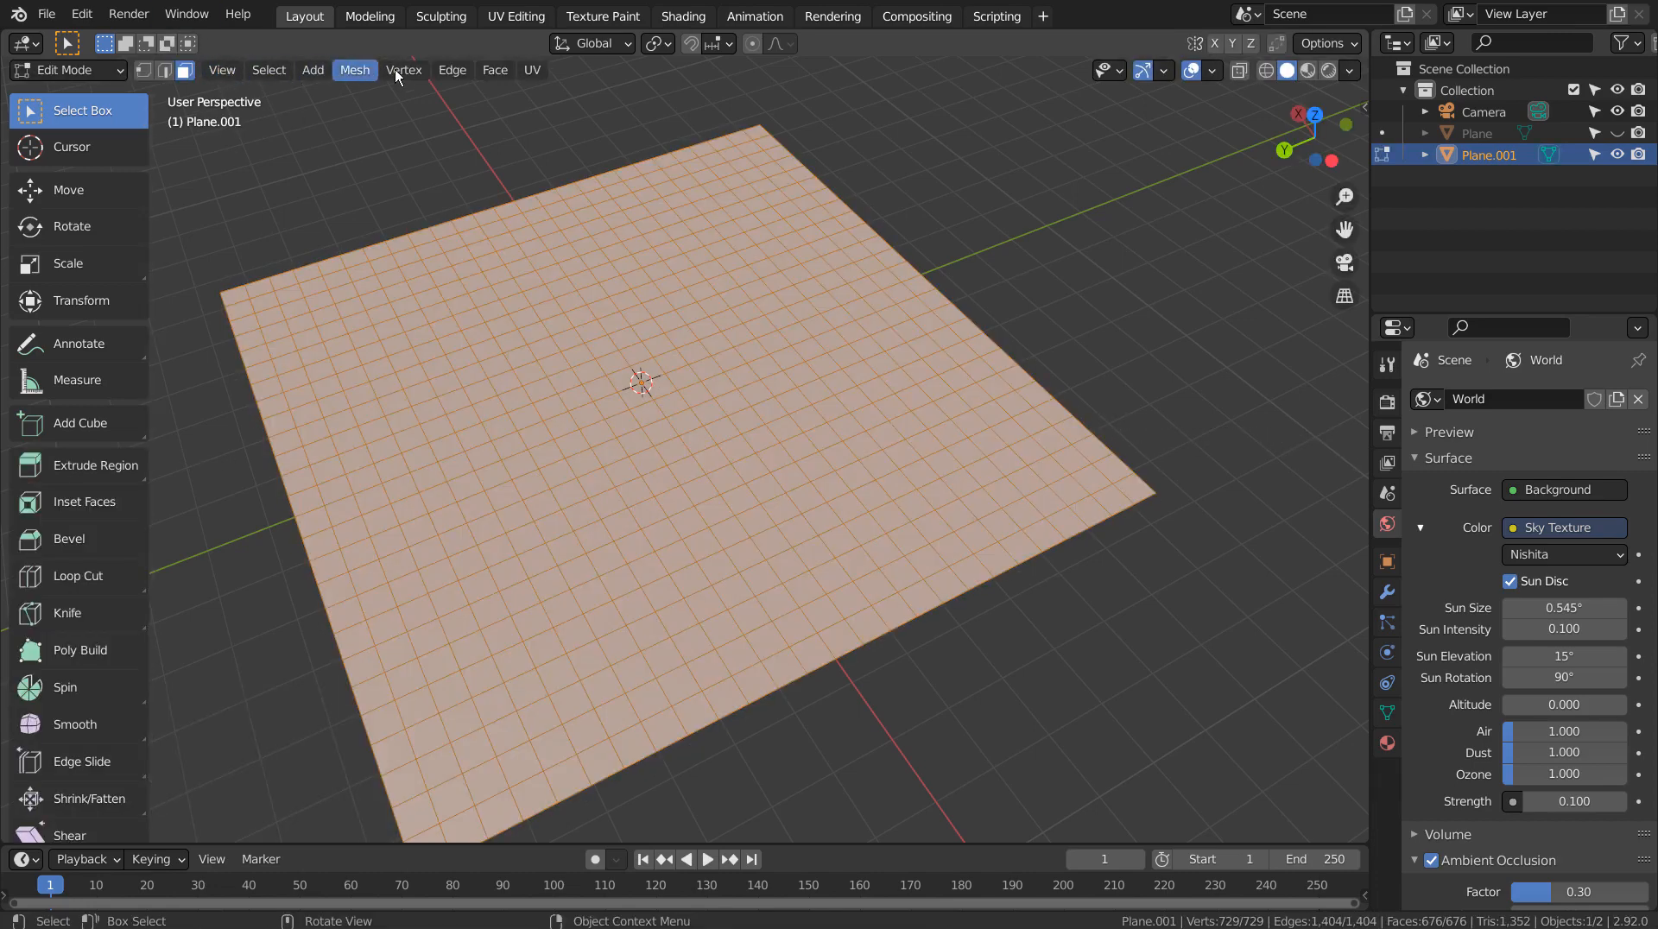
pyautogui.click(357, 71)
pyautogui.moveTo(361, 96)
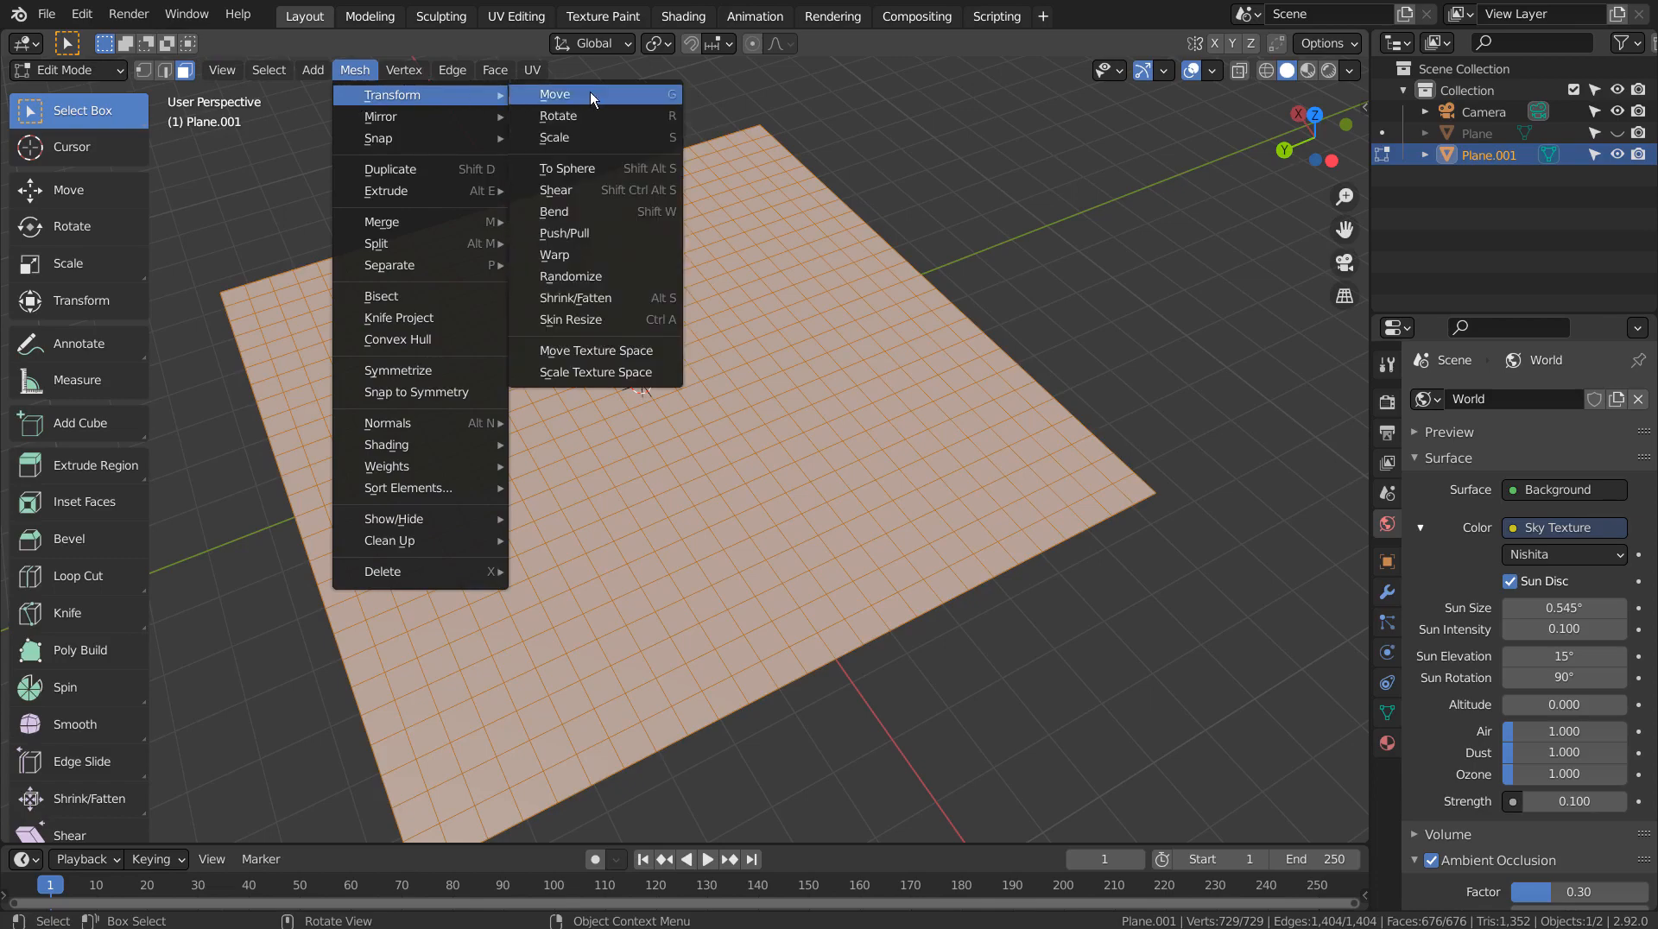
pyautogui.click(591, 276)
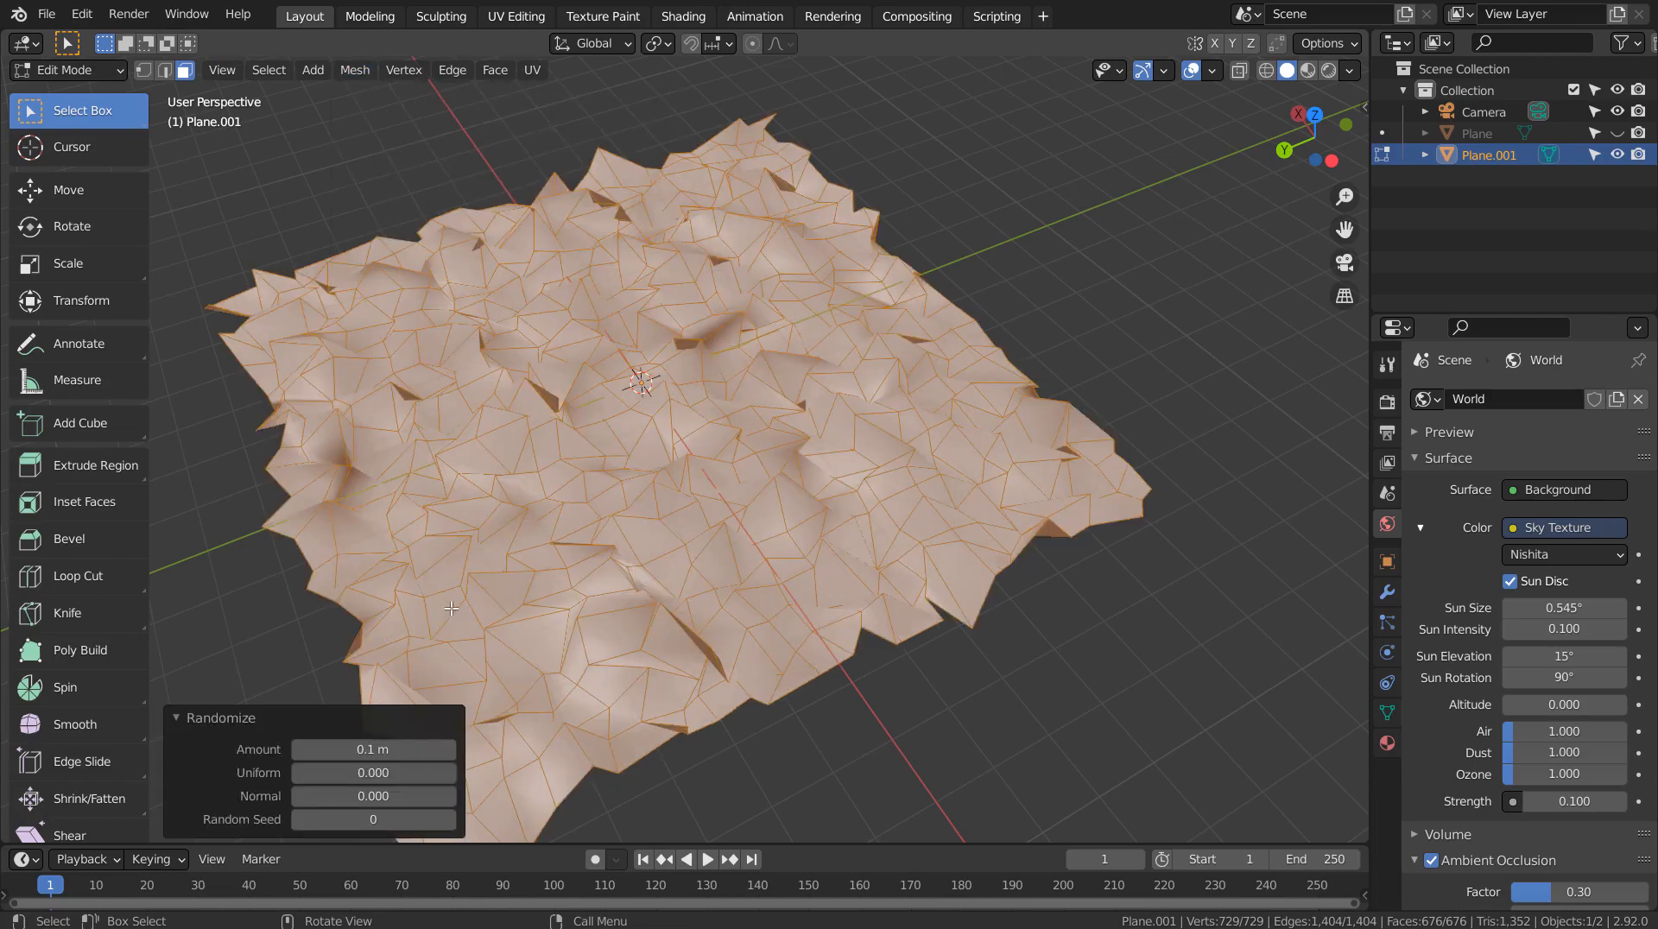
pyautogui.moveTo(373, 750)
pyautogui.mouseDown()
pyautogui.moveTo(328, 749)
pyautogui.moveTo(354, 749)
pyautogui.mouseUp()
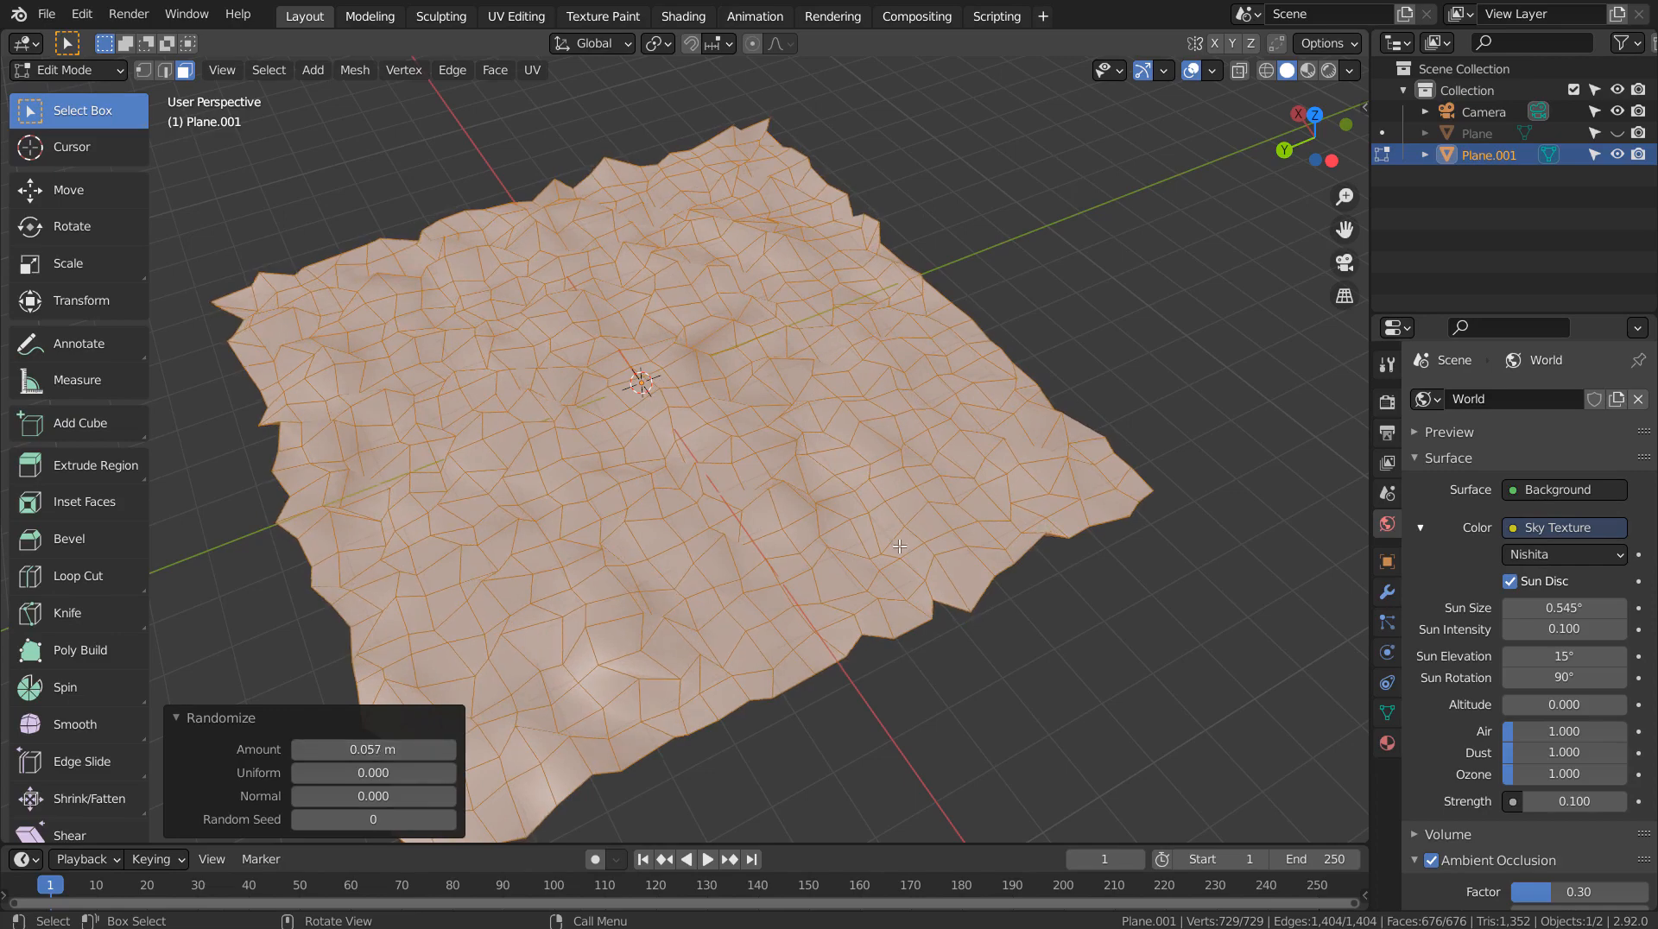
# Step: Leave mesh editing and apply flat shading to the randomized plane
pyautogui.press('Tab')
pyautogui.moveTo(899, 545)
pyautogui.mouseDown(button='middle')
pyautogui.moveTo(810, 574)
pyautogui.moveTo(662, 540)
pyautogui.moveTo(704, 613)
pyautogui.moveTo(862, 604)
pyautogui.mouseUp(button='middle')
pyautogui.rightClick(779, 514)
pyautogui.click(768, 537)
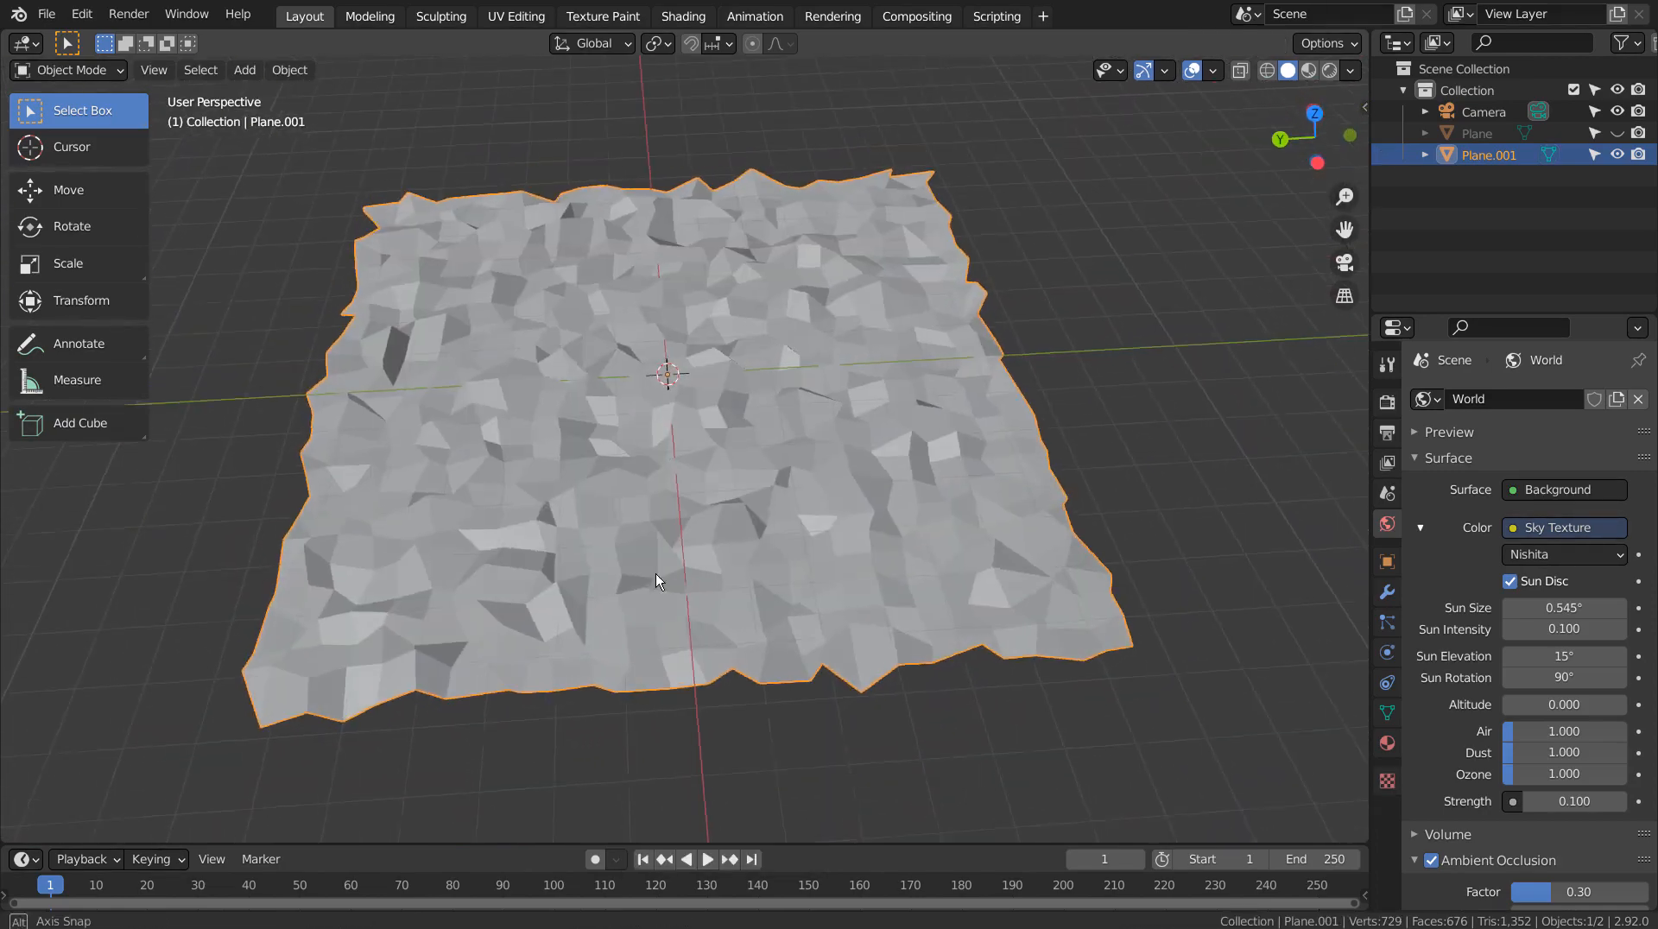
pyautogui.moveTo(655, 573)
pyautogui.mouseDown(button='middle')
pyautogui.moveTo(770, 496)
pyautogui.moveTo(742, 665)
pyautogui.moveTo(707, 598)
pyautogui.moveTo(514, 510)
pyautogui.moveTo(361, 549)
pyautogui.moveTo(377, 638)
pyautogui.moveTo(634, 588)
pyautogui.mouseUp(button='middle')
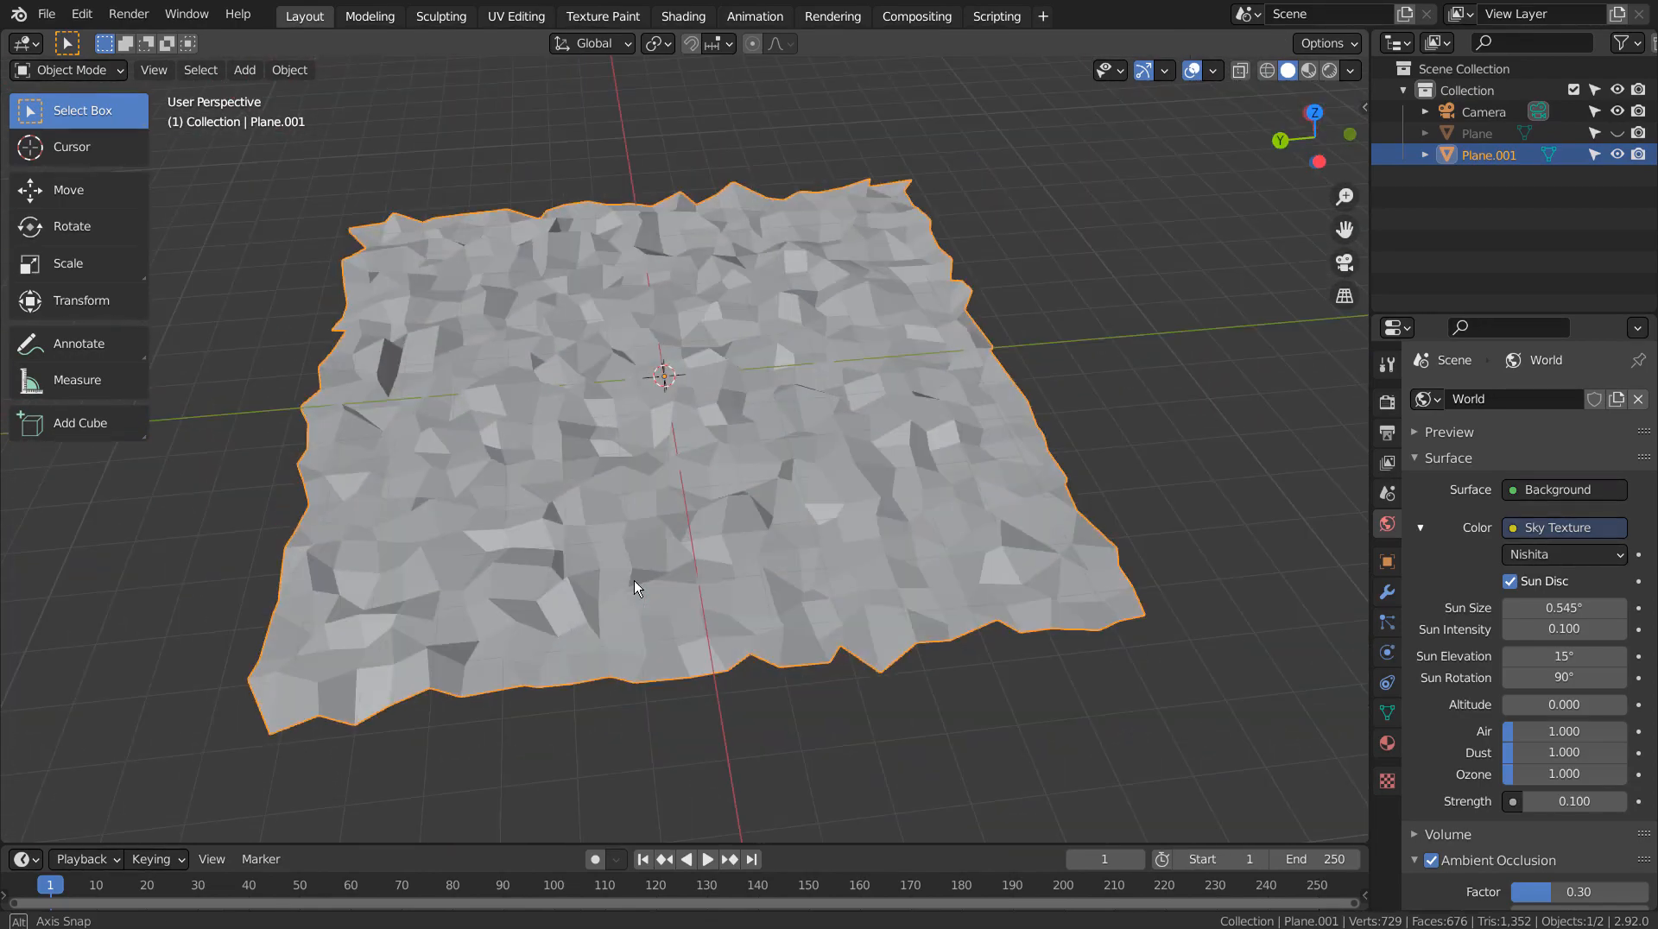
# Step: Delete the newly made plane and unhide the original Plane object
pyautogui.press('x')
pyautogui.click(817, 485)
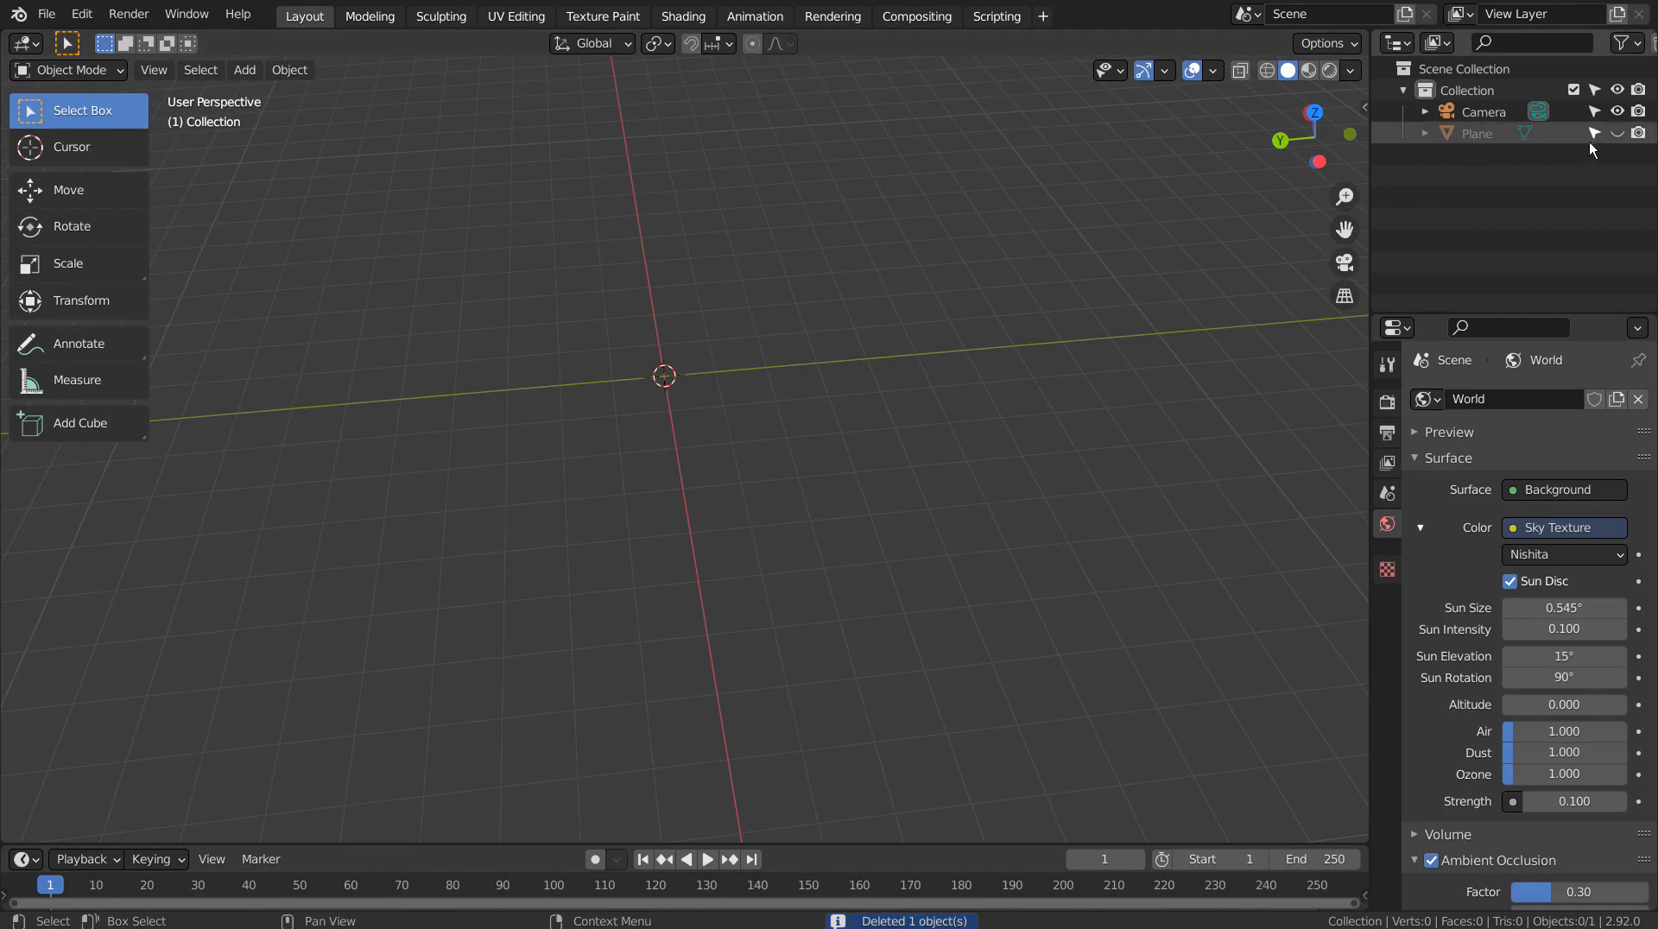
pyautogui.click(1613, 134)
pyautogui.click(909, 400)
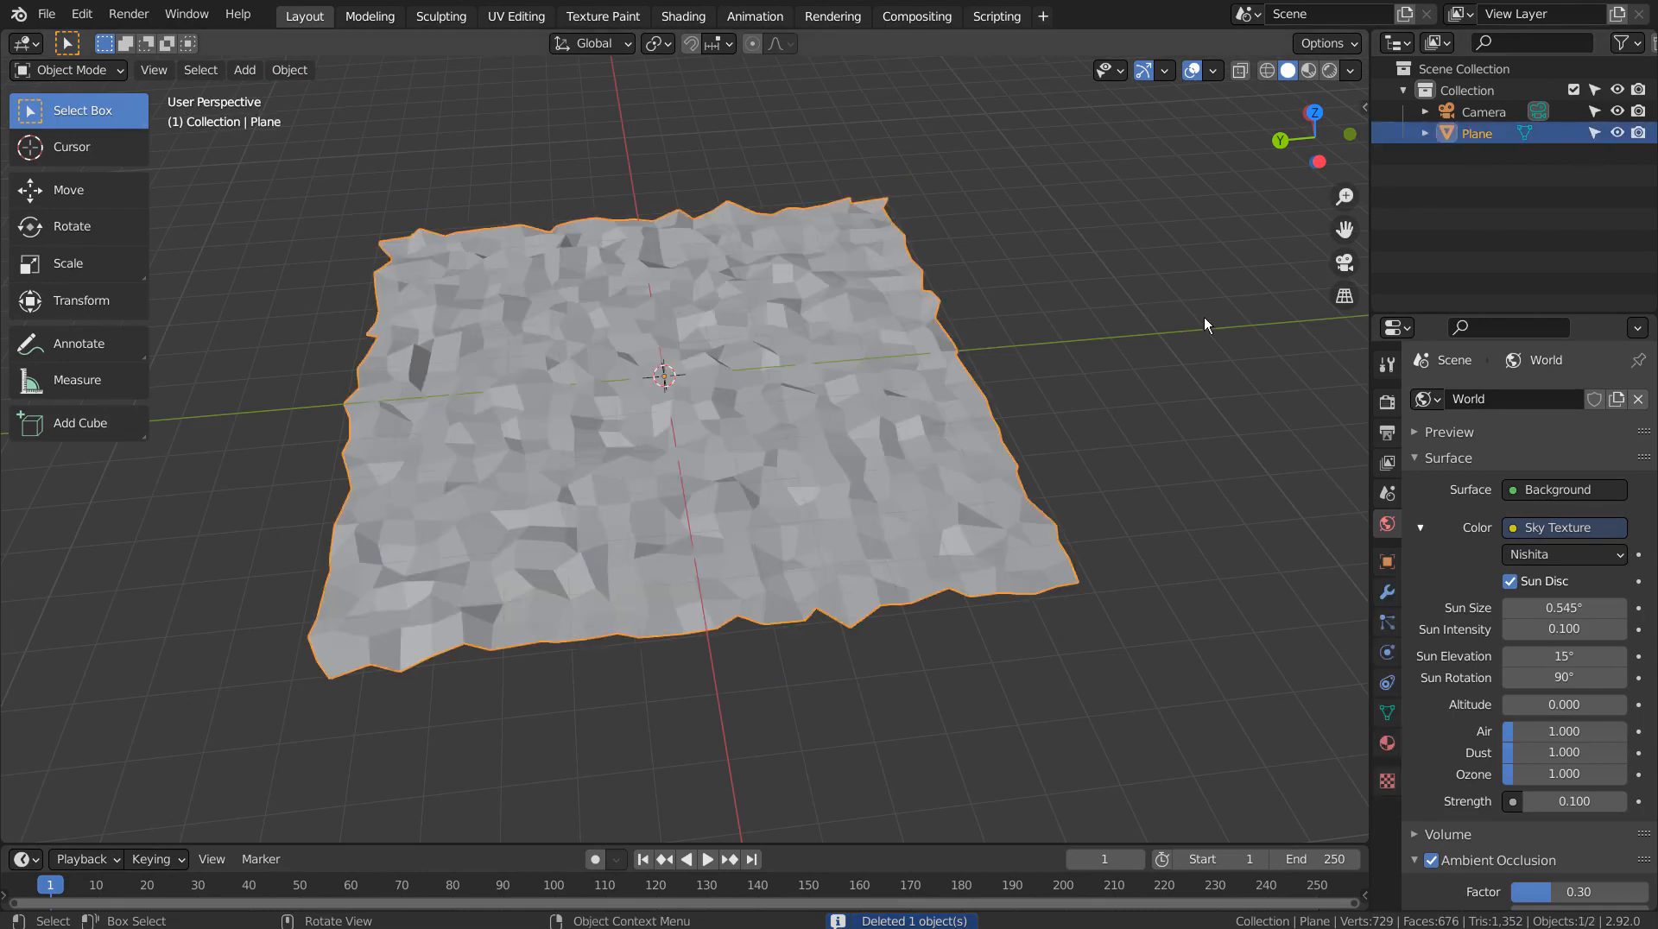
# Step: Switch to the Shading workspace and review the plane's whole material node network in an enlarged node editor
pyautogui.moveTo(1204, 318); pyautogui.dragTo(1083, 338, button='middle')
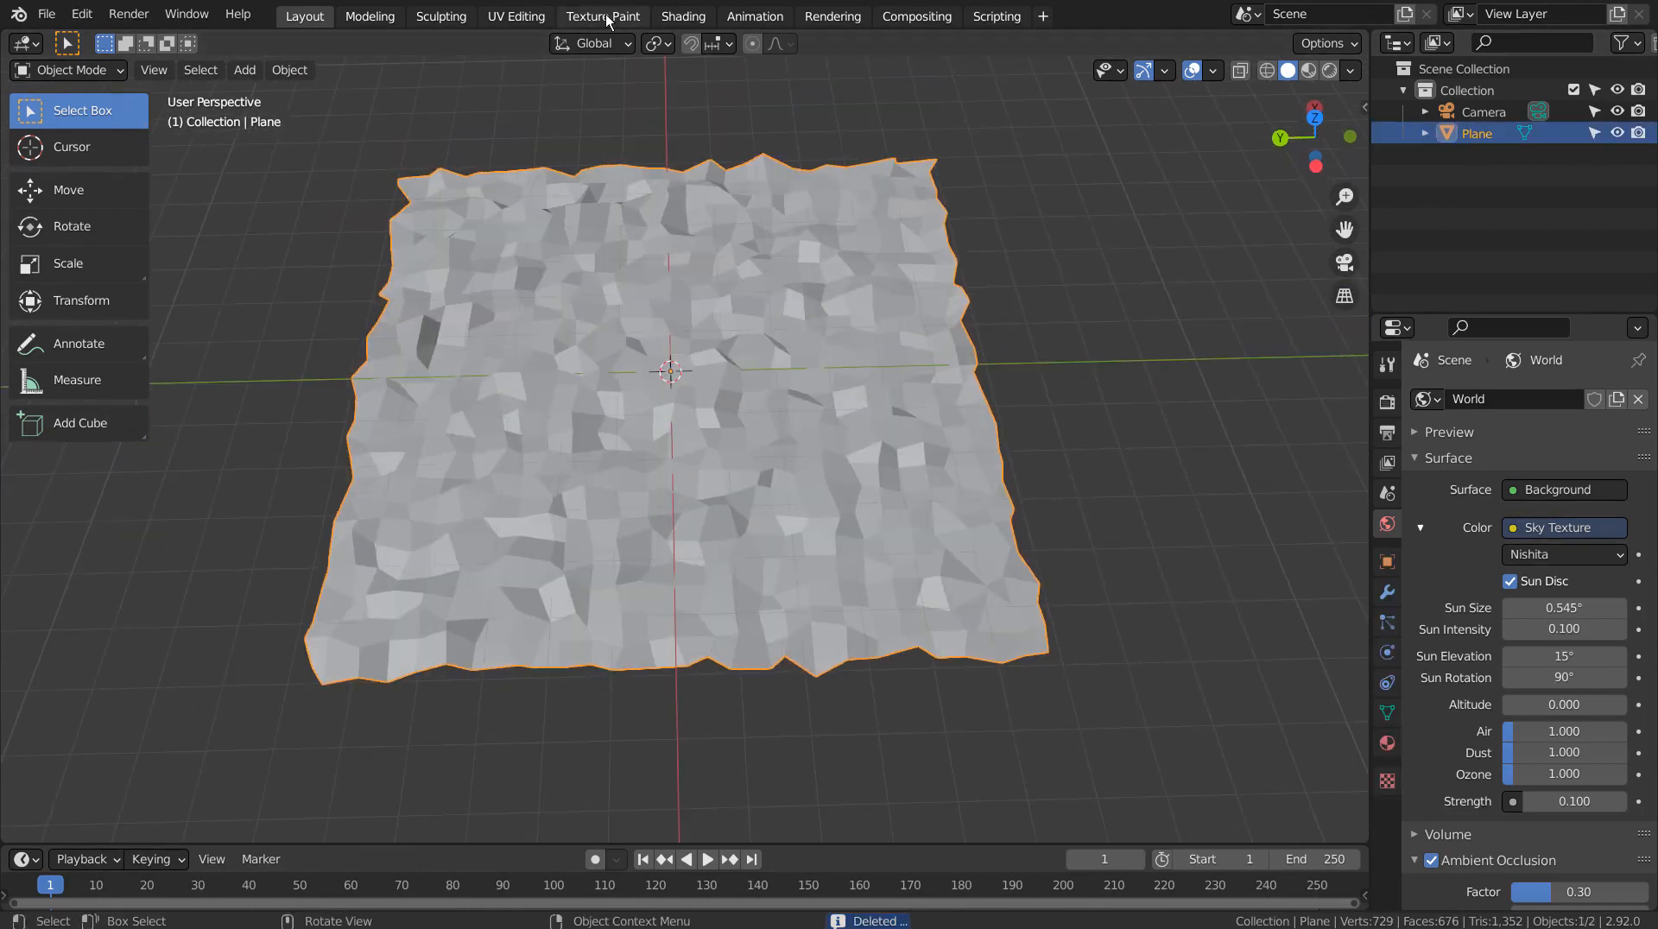
pyautogui.click(683, 15)
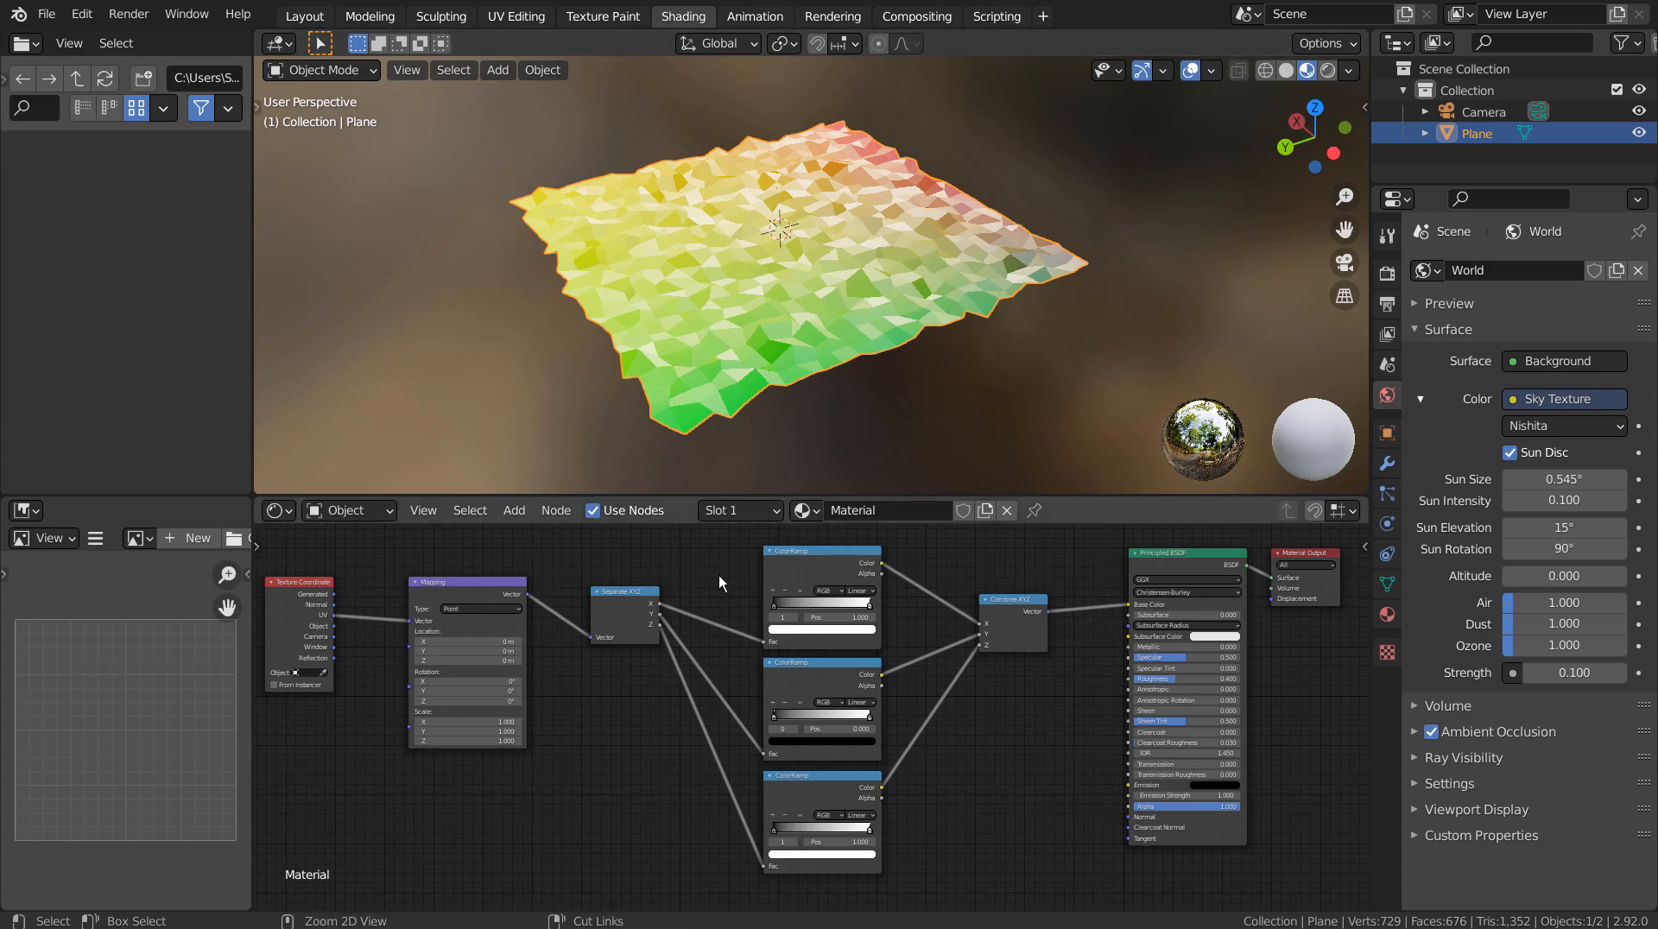
pyautogui.hotkey('ctrl', 'space')
pyautogui.press('Home')
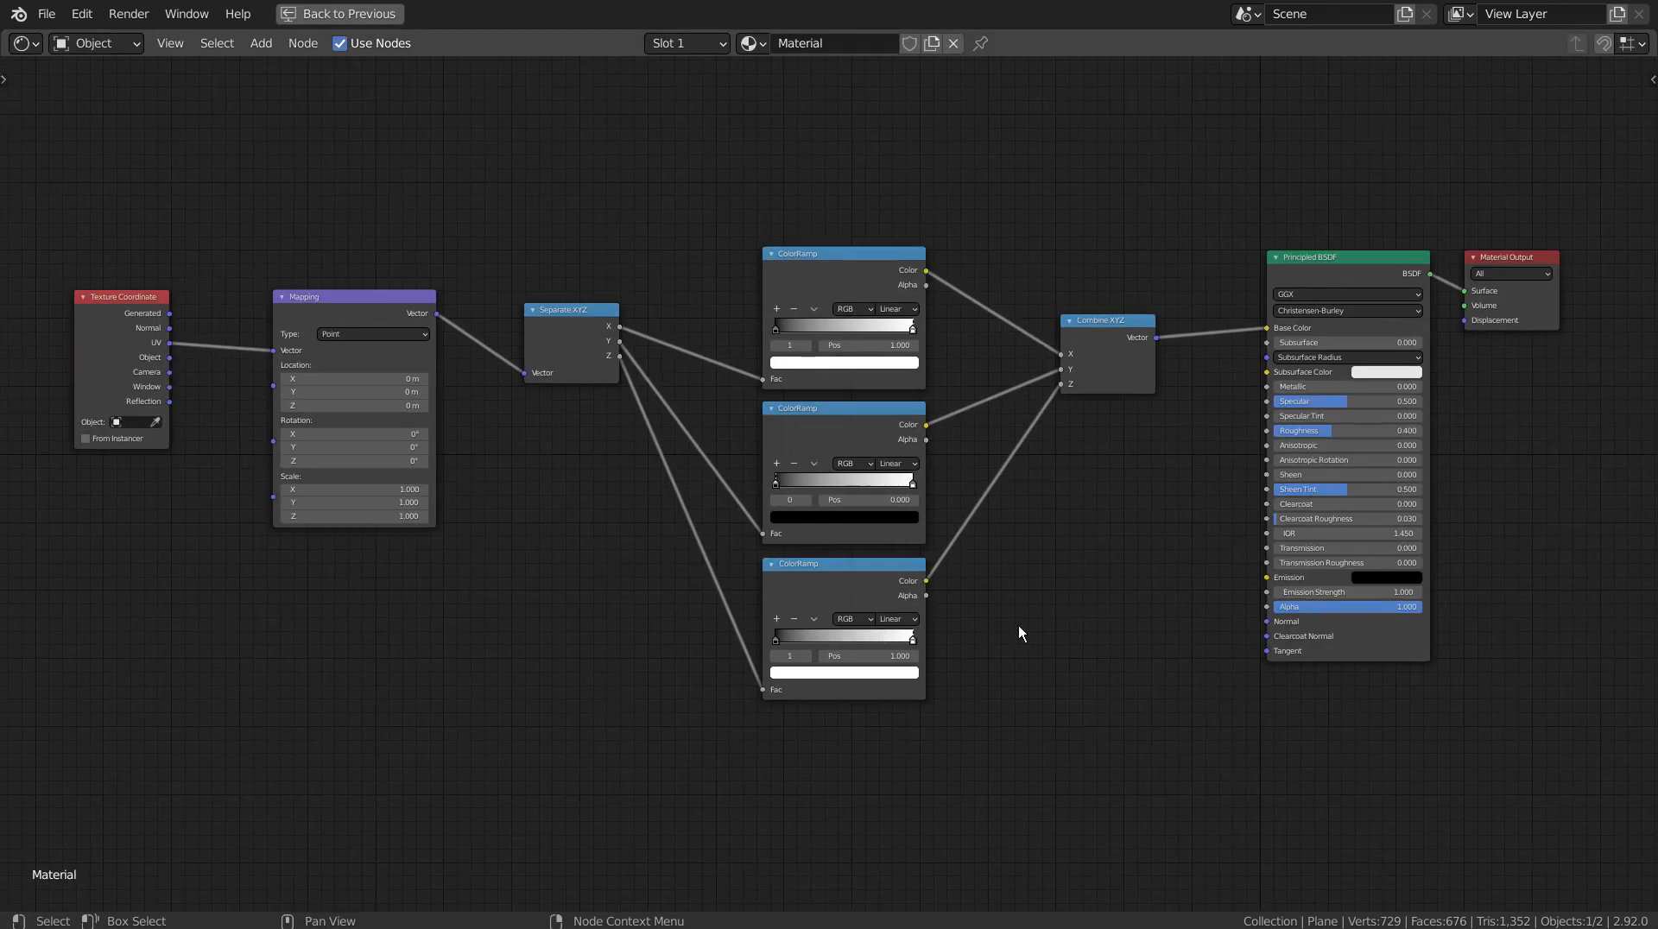
pyautogui.moveTo(1120, 622)
pyautogui.mouseDown(button='middle')
pyautogui.moveTo(1107, 629)
pyautogui.moveTo(1129, 651)
pyautogui.mouseUp(button='middle')
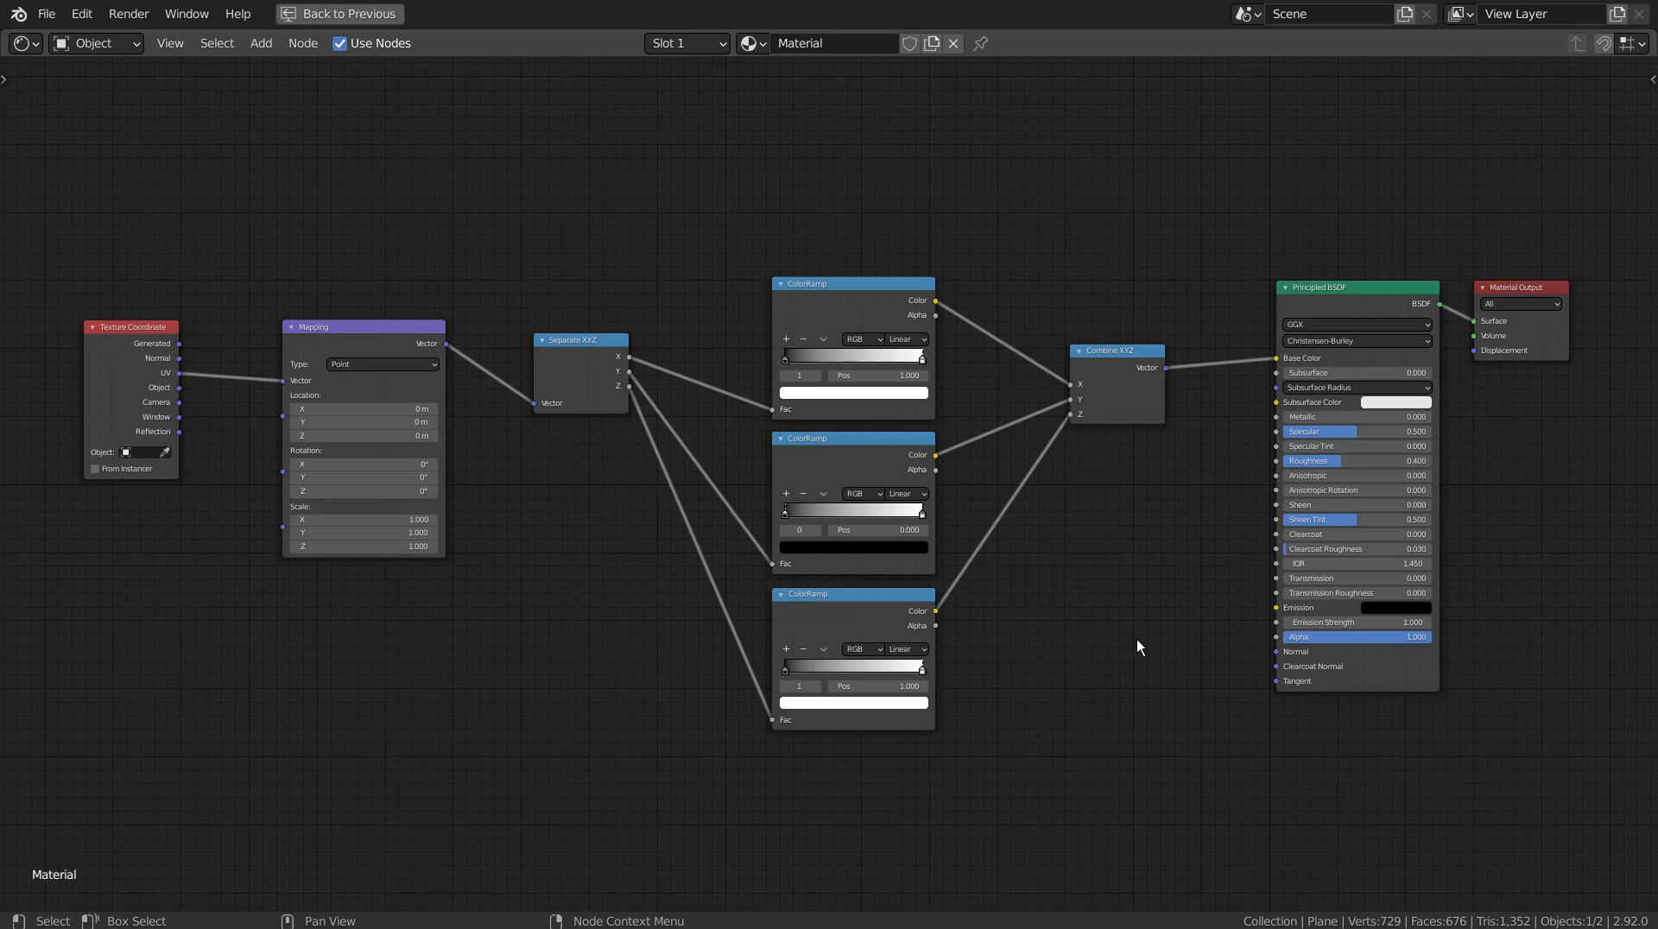
pyautogui.hotkey('ctrl', 'space')
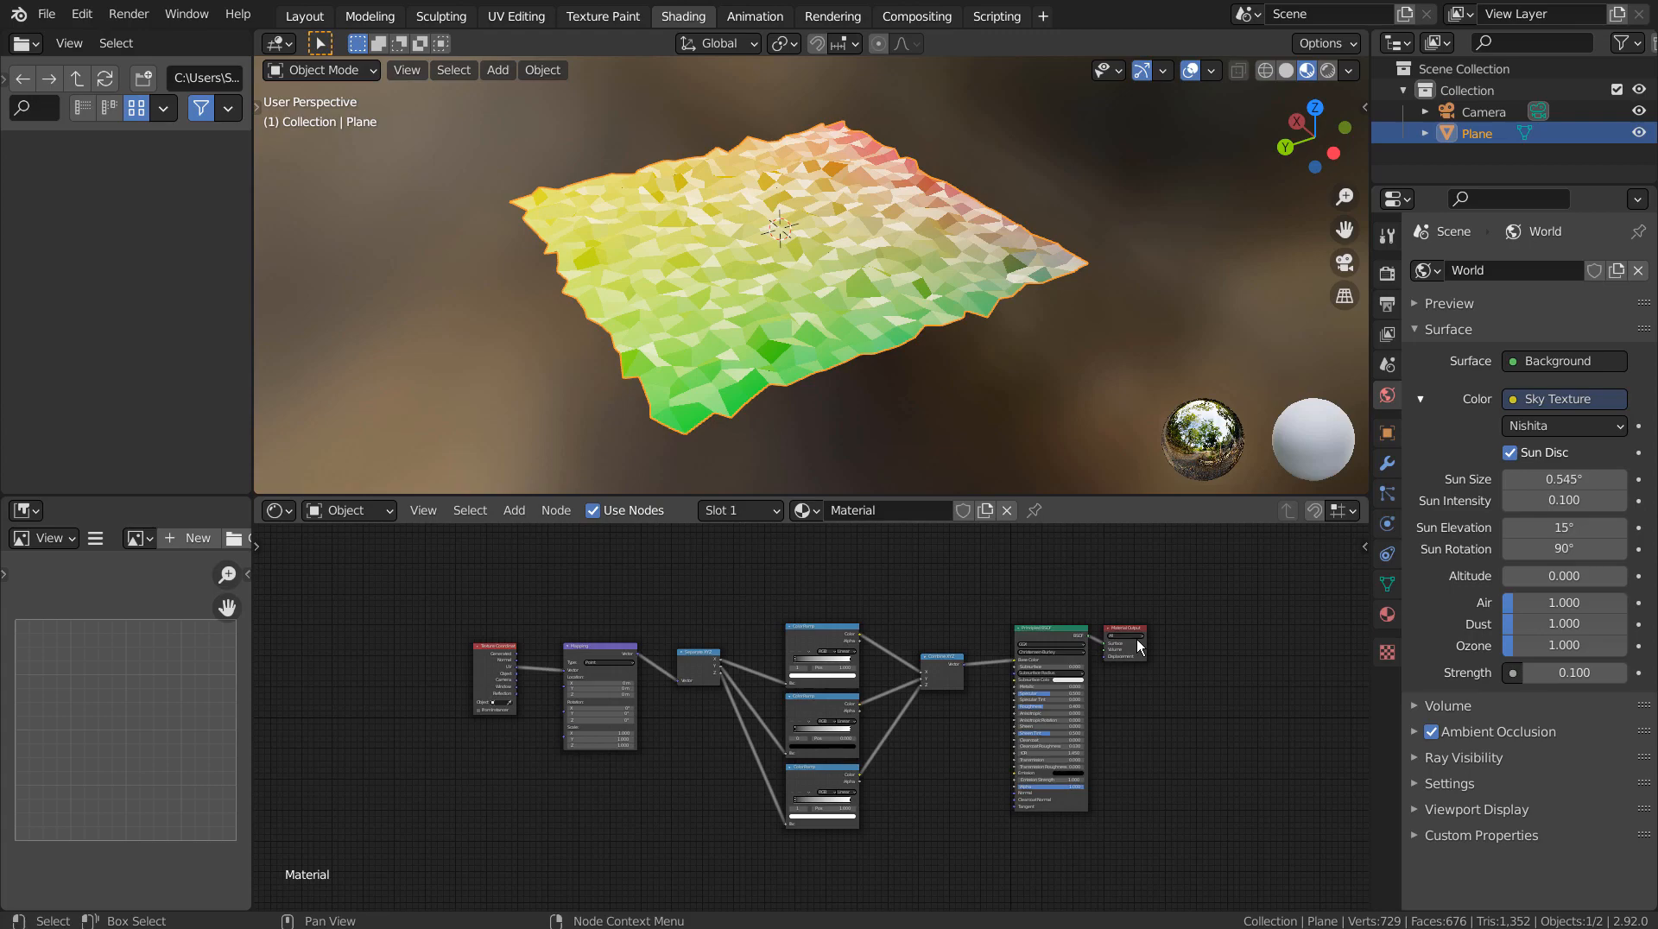
# Step: Try the Texture Coordinate node's Generated and Normal outputs as the Mapping node's Vector input and inspect the plane
pyautogui.scroll(6, 479, 653)
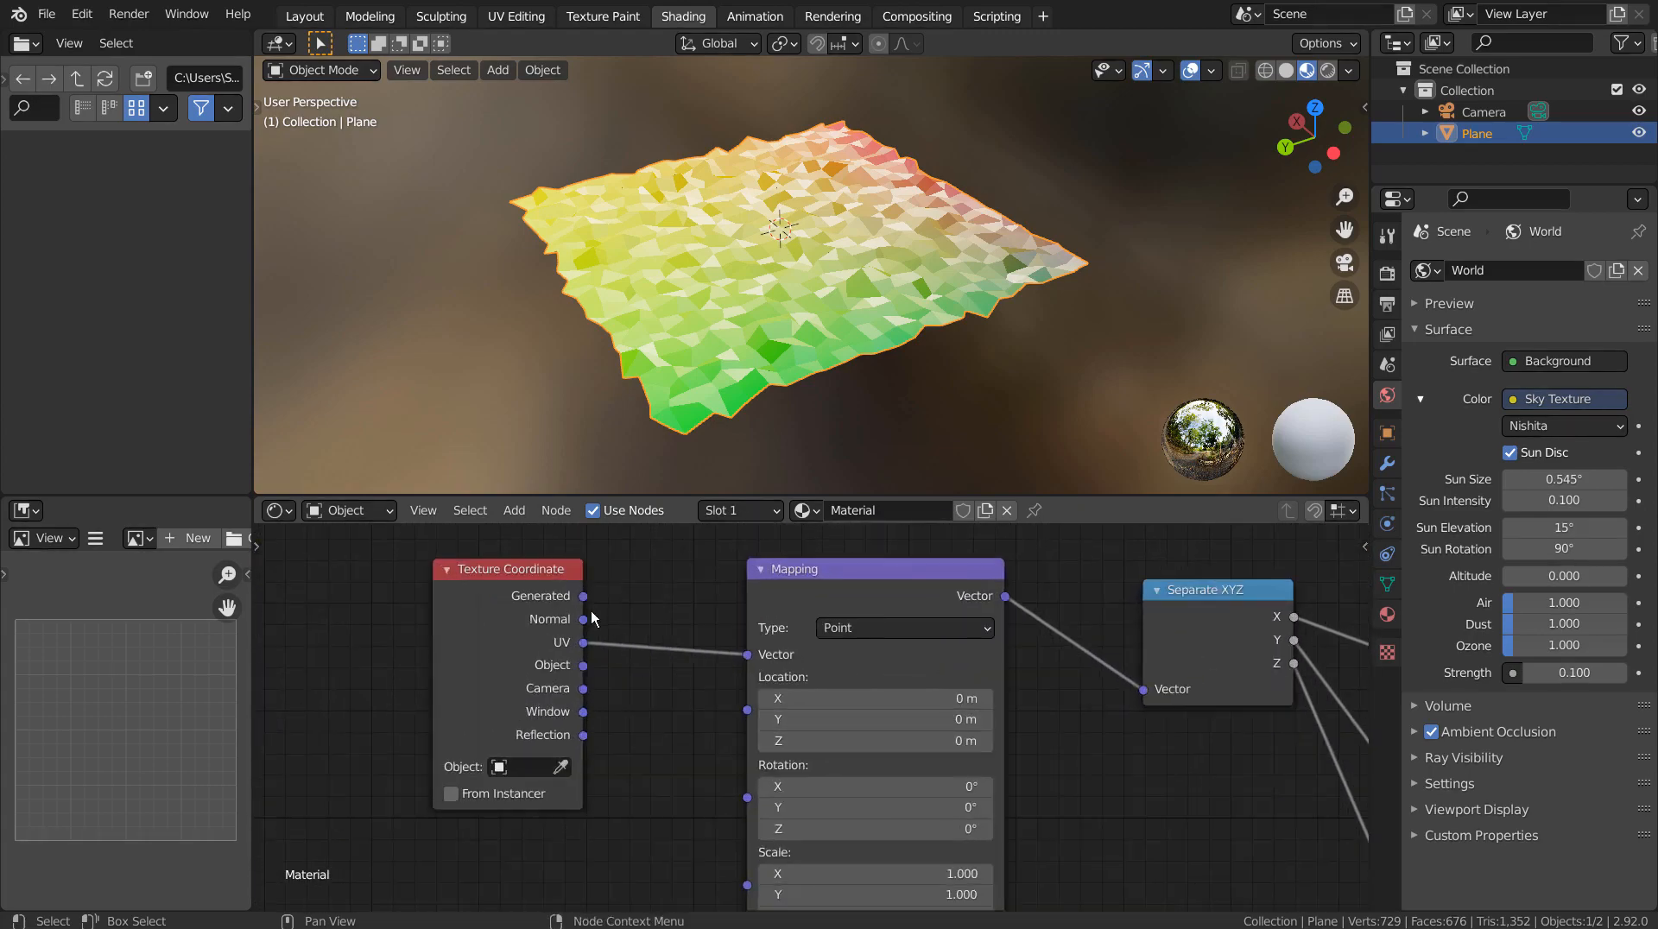
pyautogui.moveTo(585, 599); pyautogui.dragTo(612, 618)
pyautogui.moveTo(708, 649); pyautogui.dragTo(760, 665)
pyautogui.moveTo(829, 414); pyautogui.dragTo(905, 348, button='middle')
pyautogui.moveTo(584, 621); pyautogui.dragTo(748, 657)
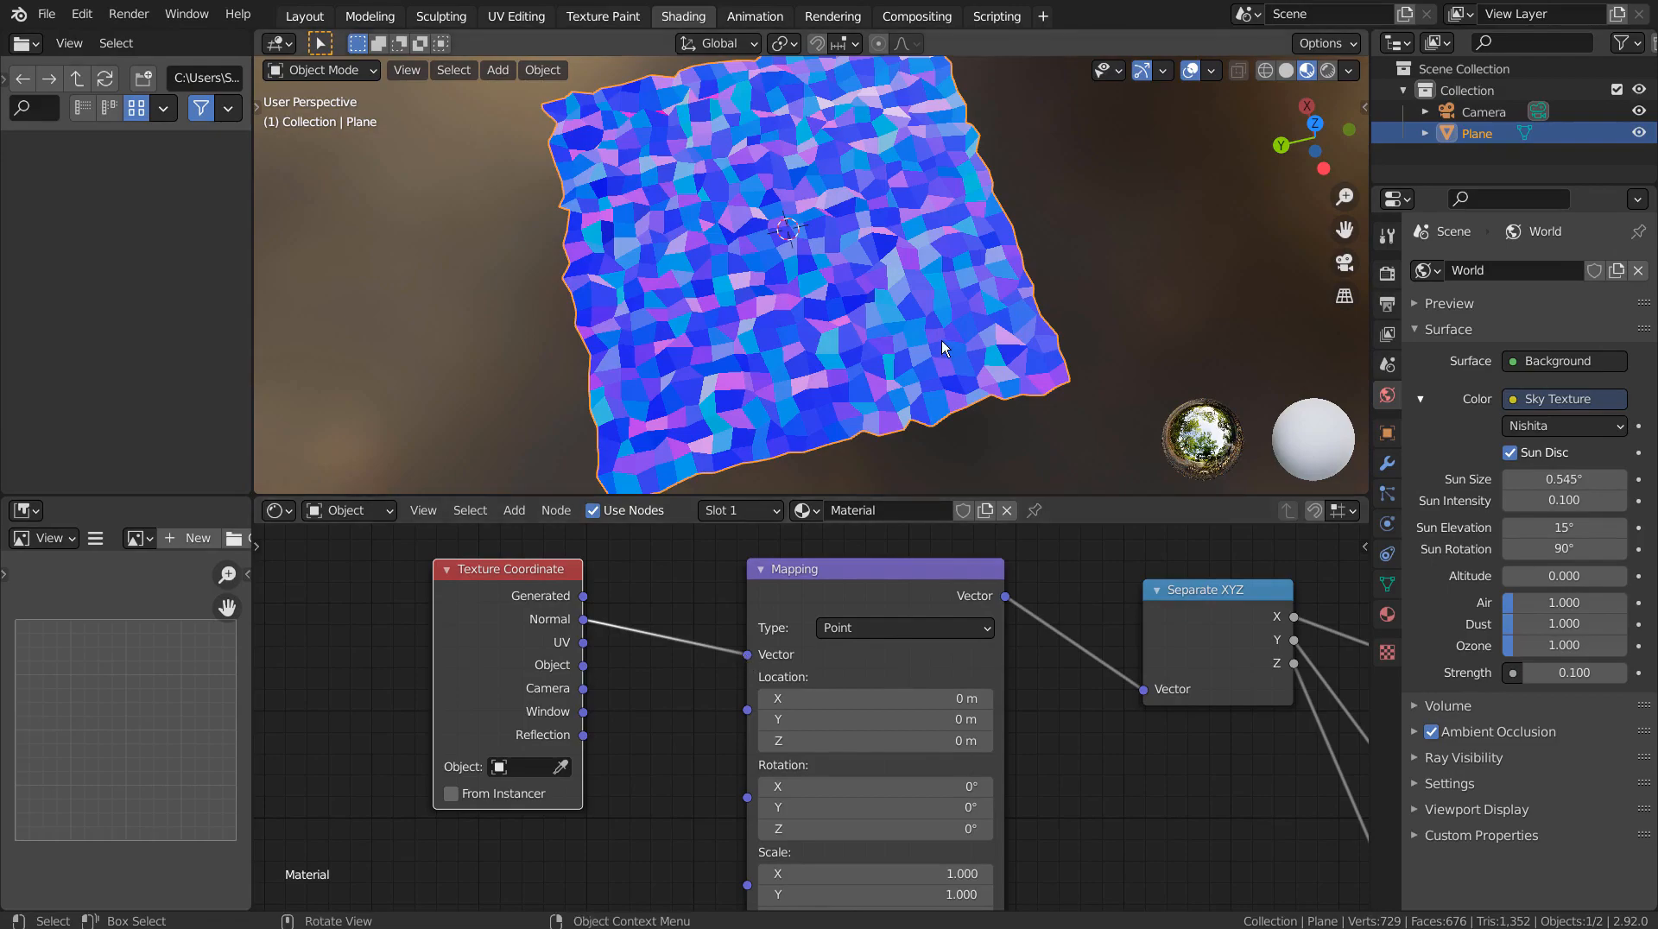
pyautogui.moveTo(942, 340); pyautogui.dragTo(898, 322, button='middle')
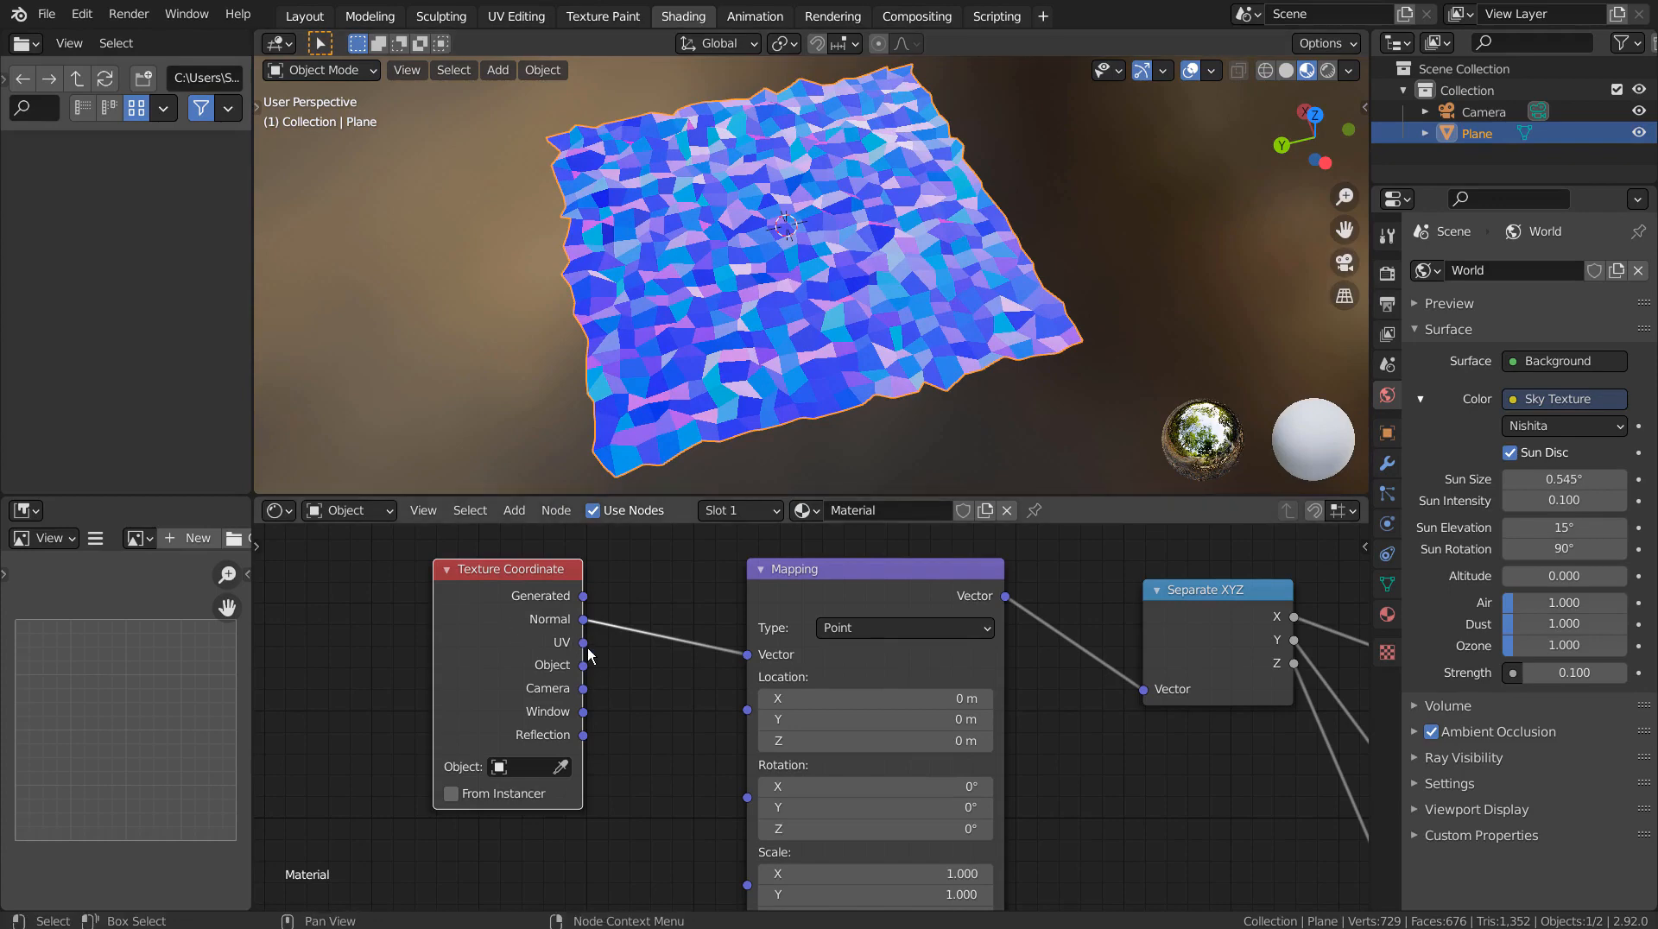
# Step: Try the UV, Object, Camera, Window and Reflection coordinates as the Mapping node's Vector input, and restore the UV link
pyautogui.moveTo(585, 644); pyautogui.dragTo(747, 655)
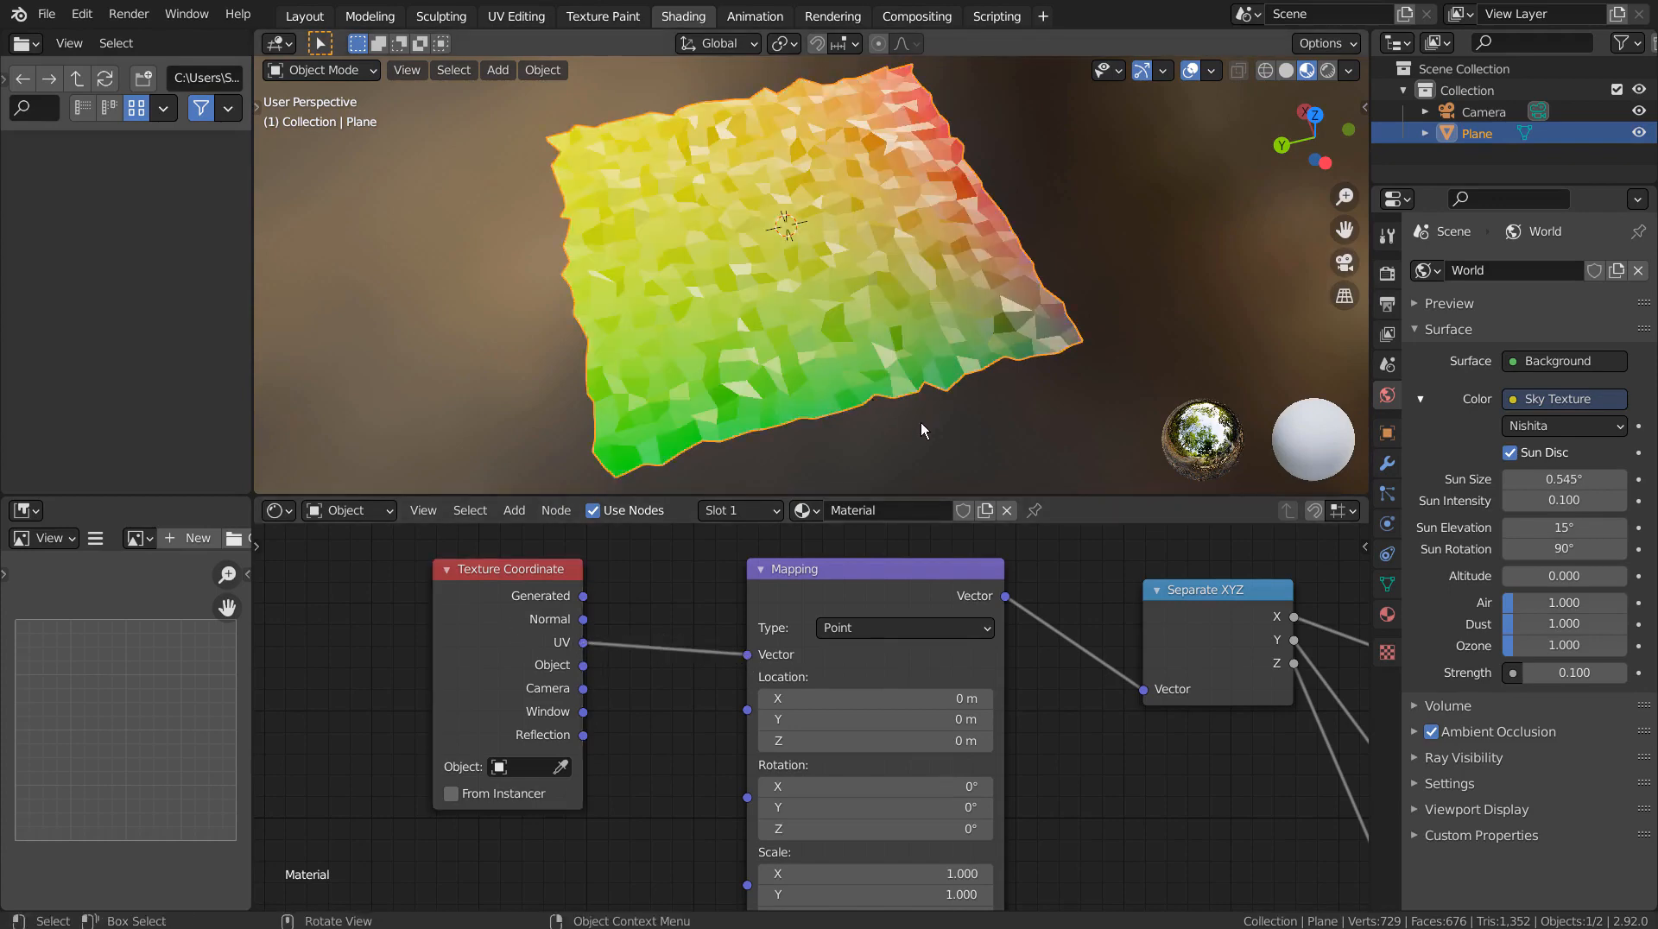
pyautogui.moveTo(584, 665)
pyautogui.mouseDown()
pyautogui.moveTo(663, 674)
pyautogui.moveTo(747, 654)
pyautogui.mouseUp()
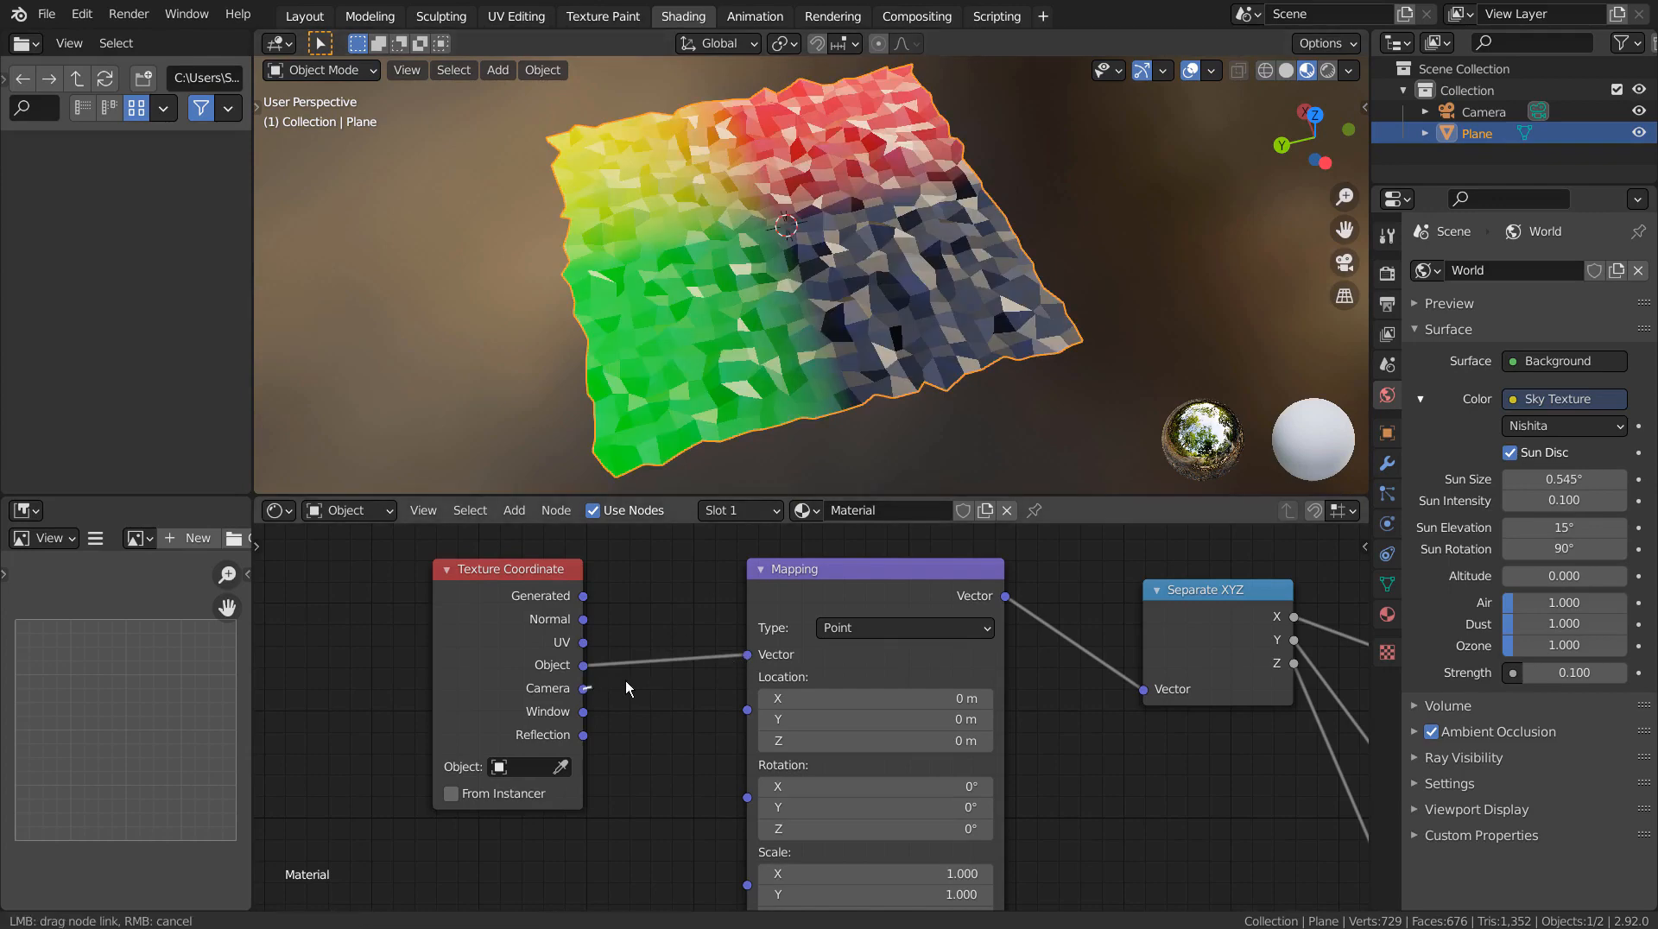
pyautogui.moveTo(584, 688)
pyautogui.mouseDown()
pyautogui.moveTo(717, 682)
pyautogui.moveTo(747, 655)
pyautogui.mouseUp()
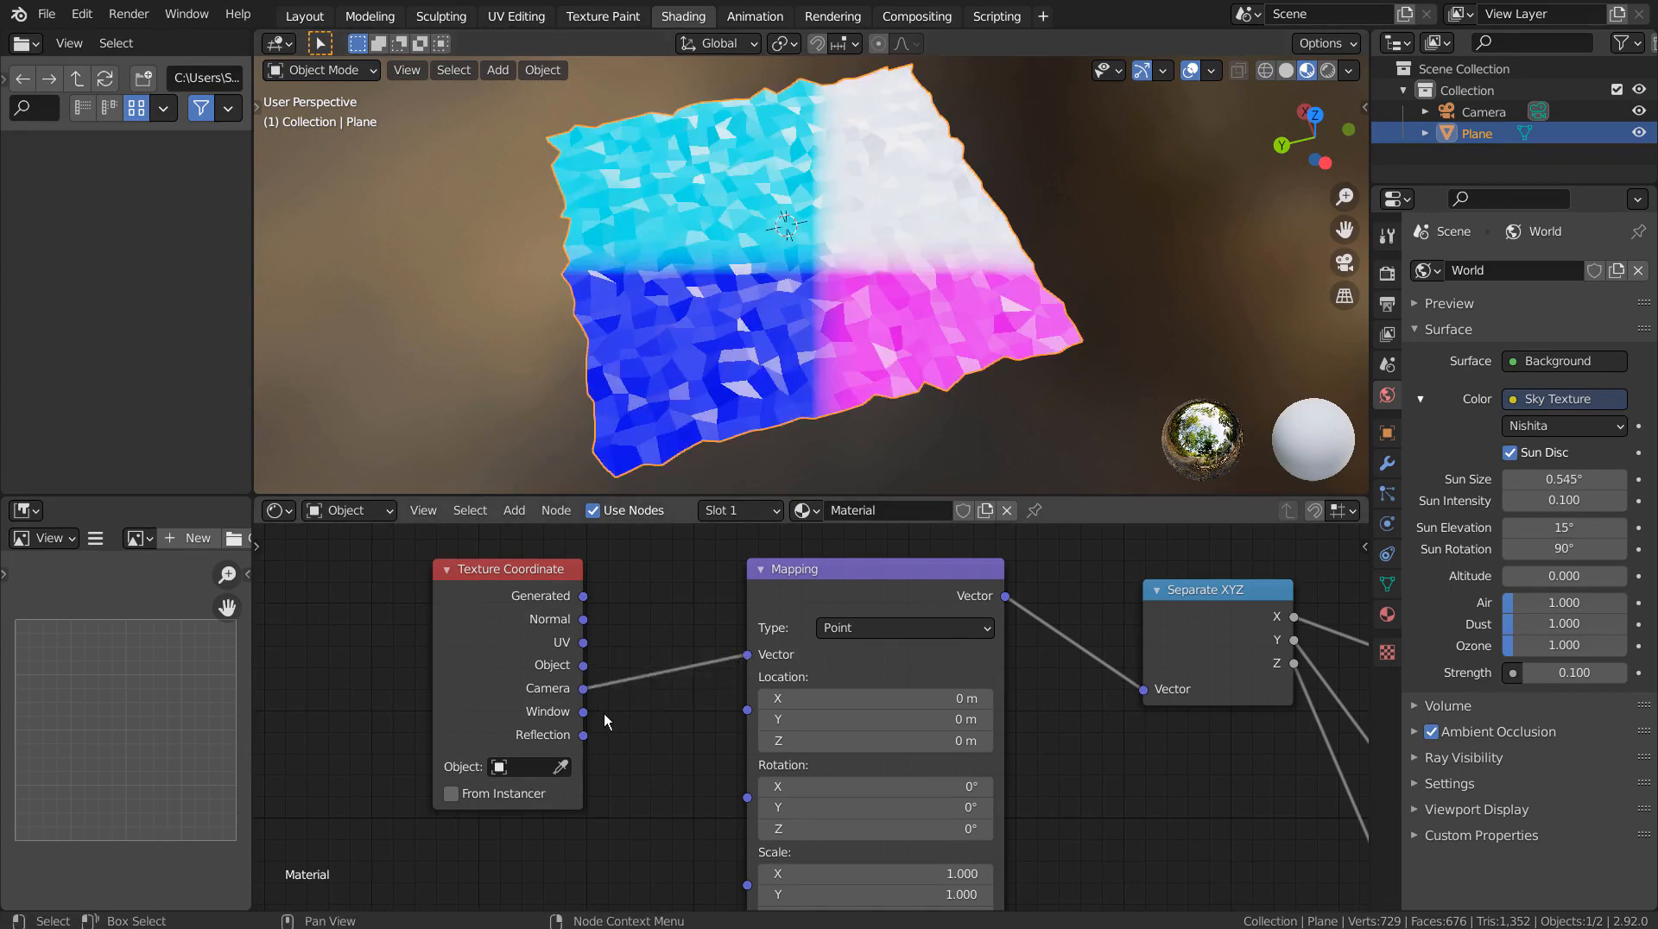
pyautogui.moveTo(584, 711)
pyautogui.mouseDown()
pyautogui.moveTo(730, 678)
pyautogui.moveTo(747, 655)
pyautogui.mouseUp()
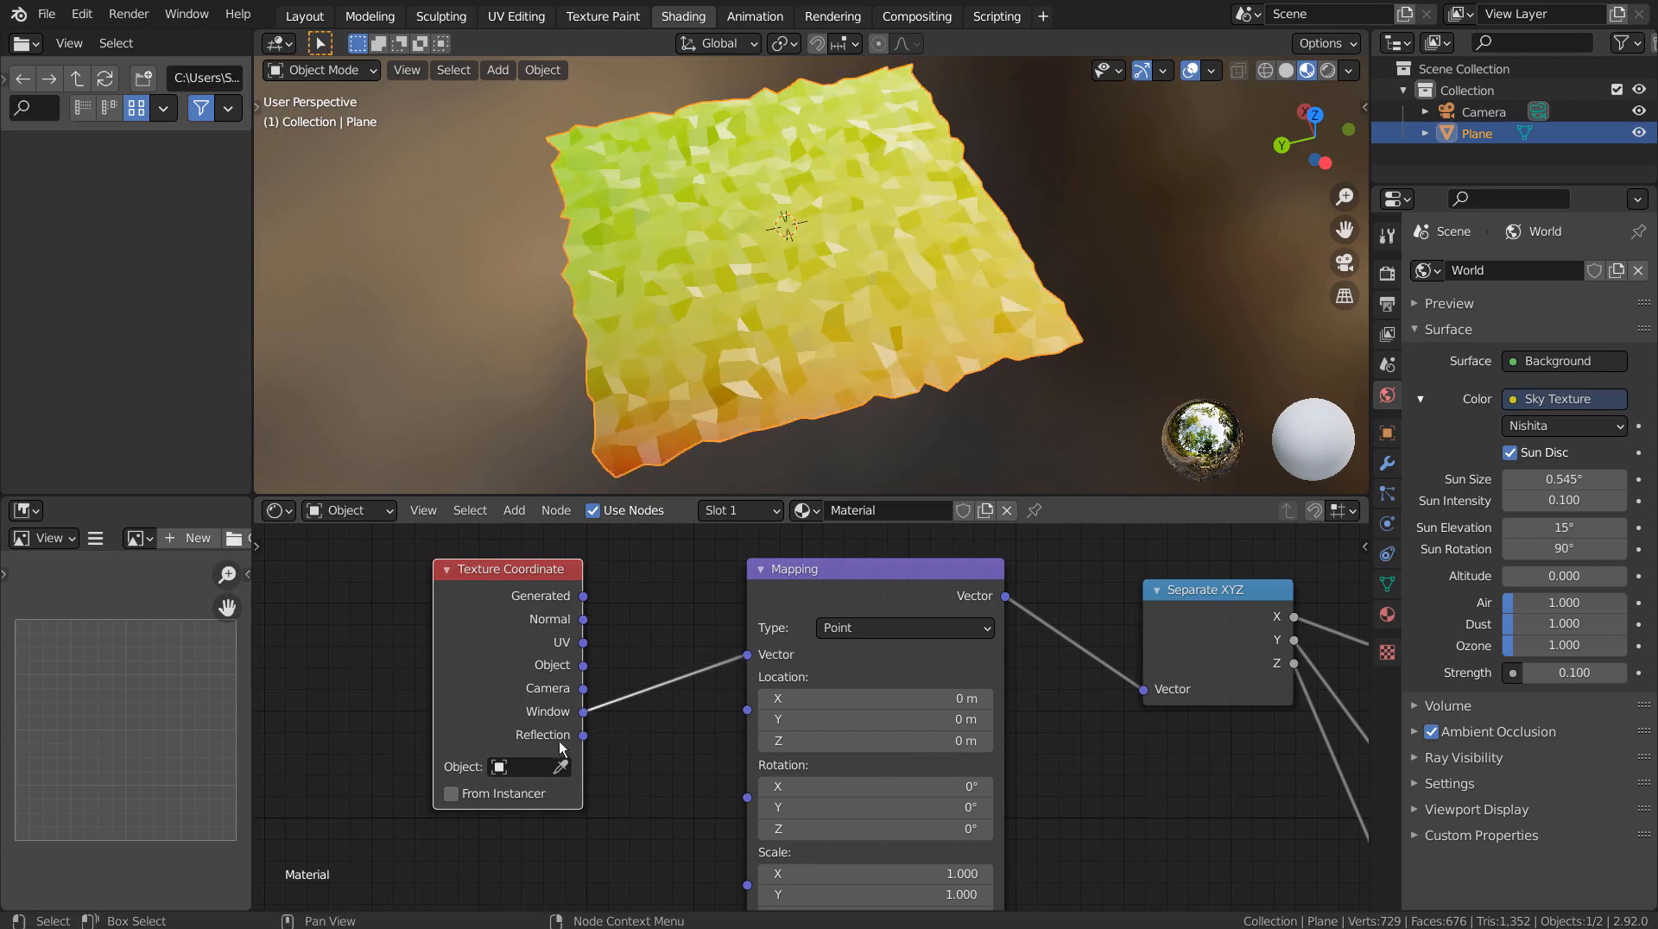
pyautogui.moveTo(584, 735); pyautogui.dragTo(748, 655)
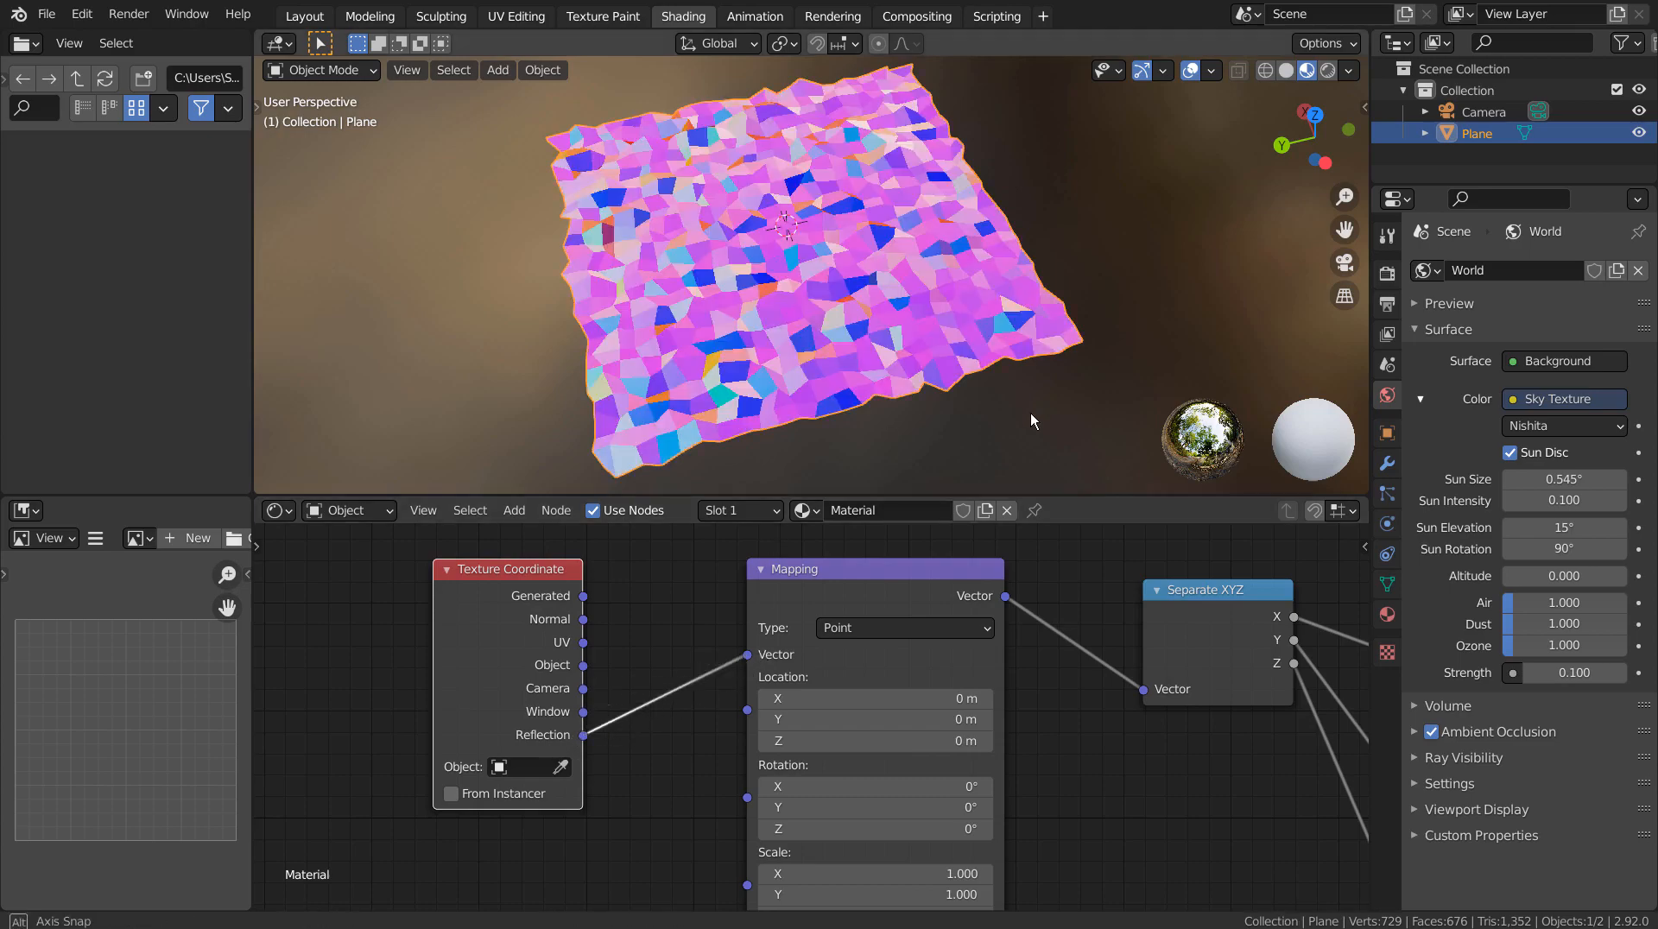
pyautogui.moveTo(1029, 413); pyautogui.dragTo(861, 401, button='middle')
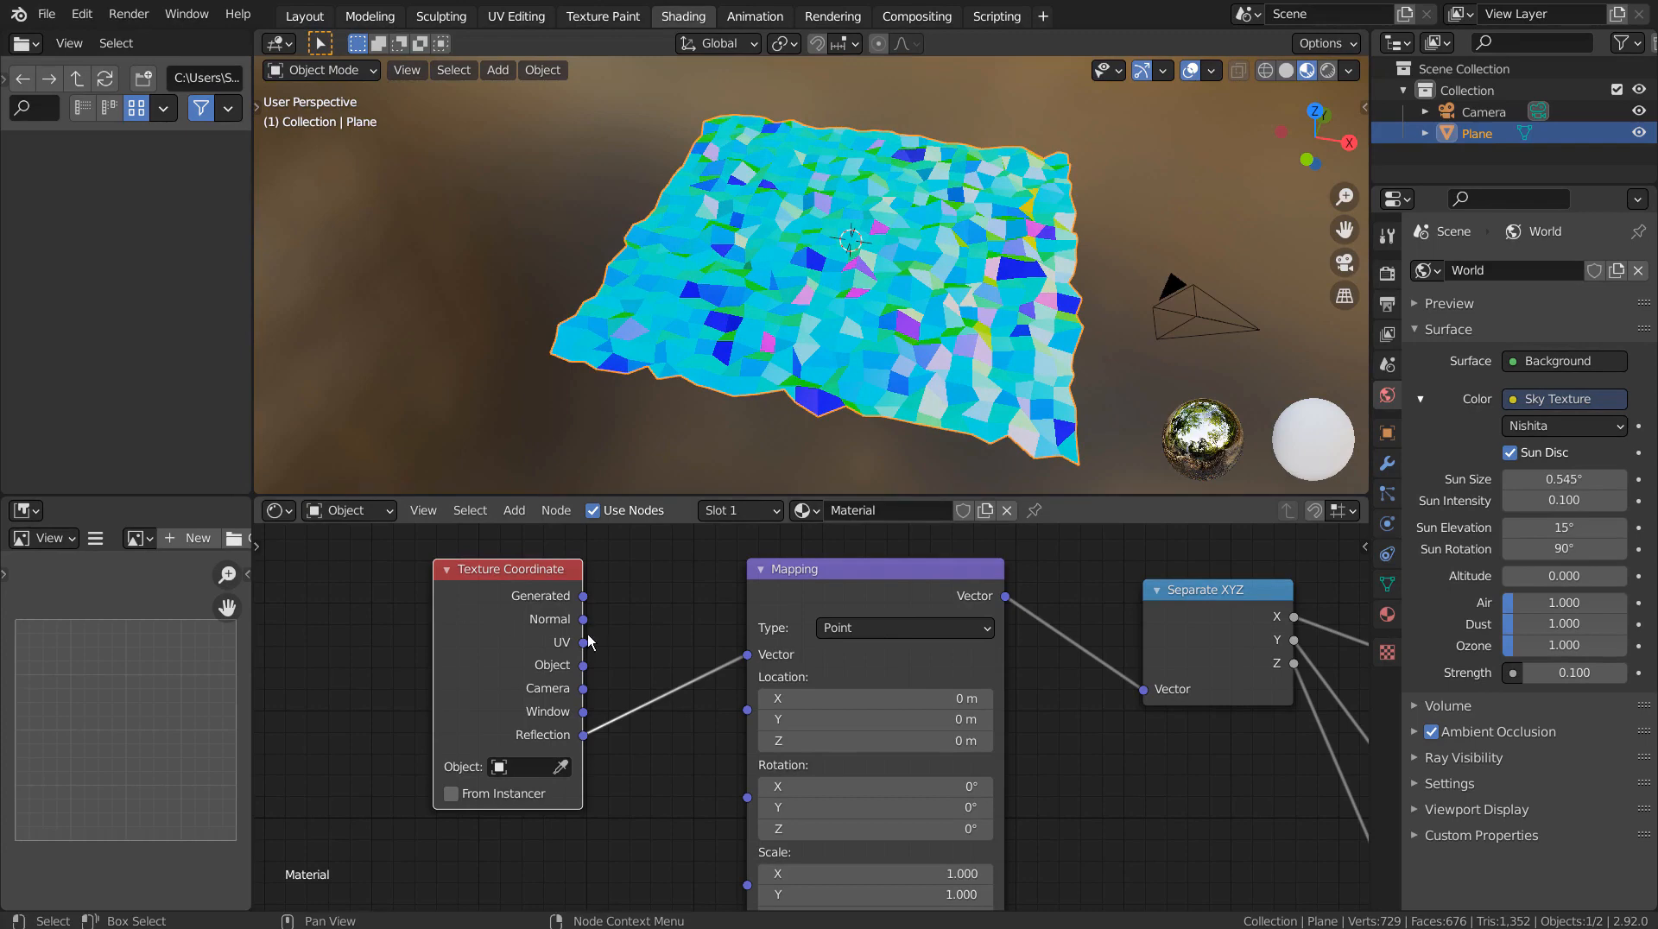
pyautogui.moveTo(584, 643); pyautogui.dragTo(747, 655)
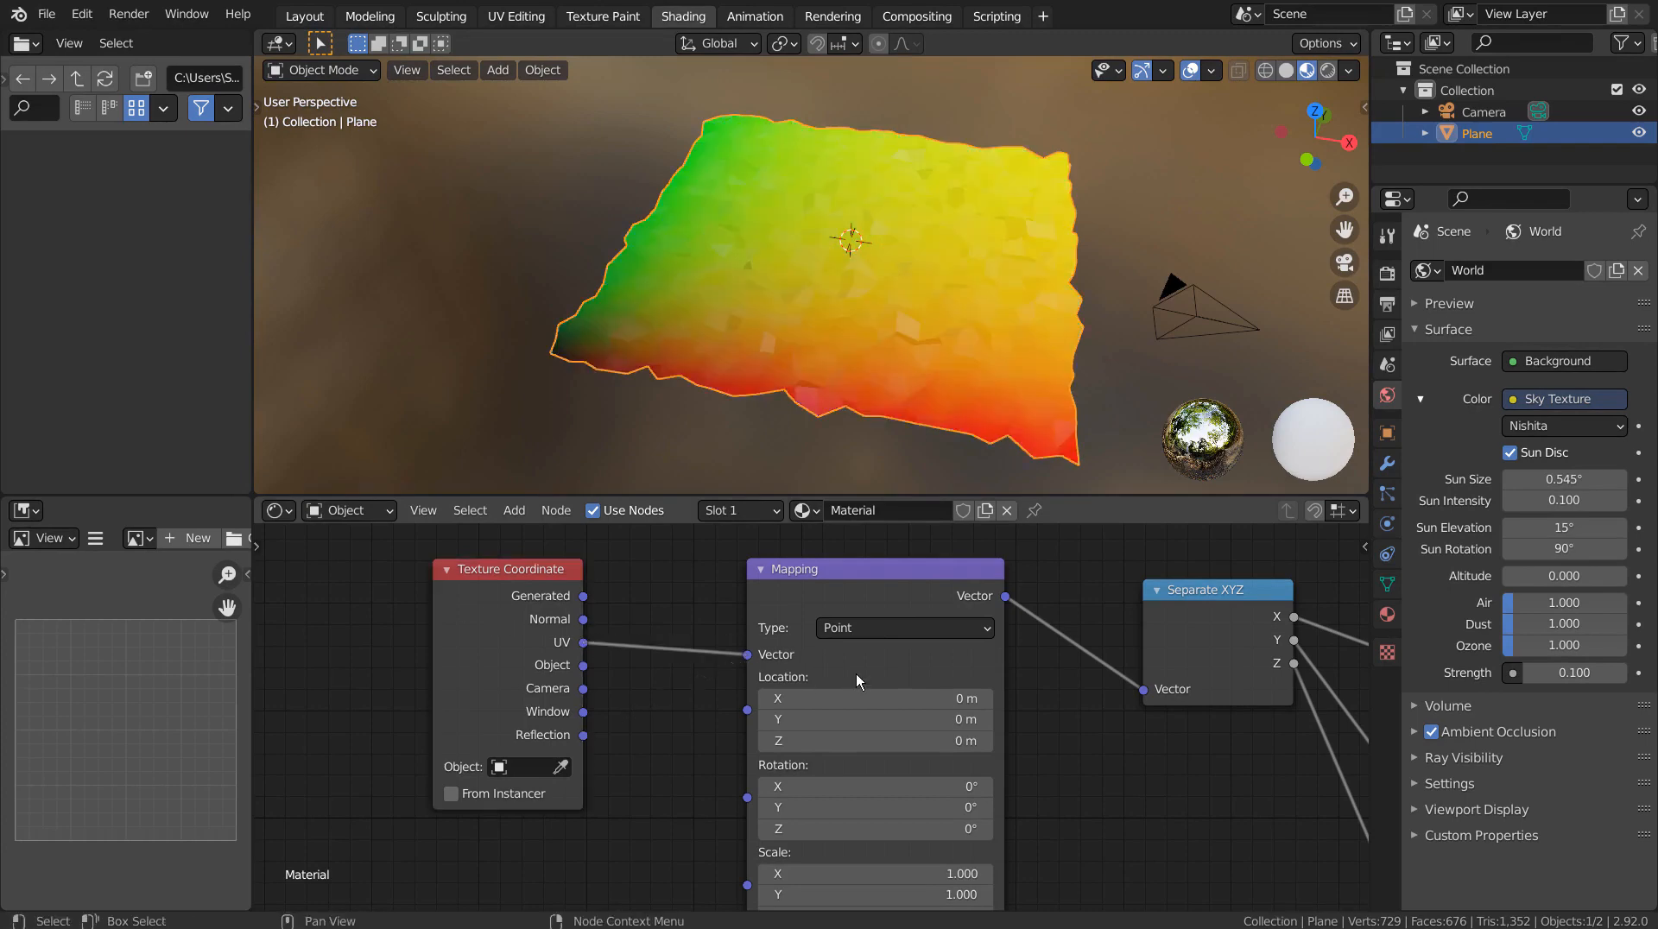
# Step: Try changing the Mapping node's X location and X rotation, and set its X scale to 1.230
pyautogui.moveTo(863, 704)
pyautogui.mouseDown()
pyautogui.moveTo(898, 704)
pyautogui.moveTo(777, 697)
pyautogui.moveTo(863, 701)
pyautogui.mouseUp()
pyautogui.hotkey('ctrl', 'z')
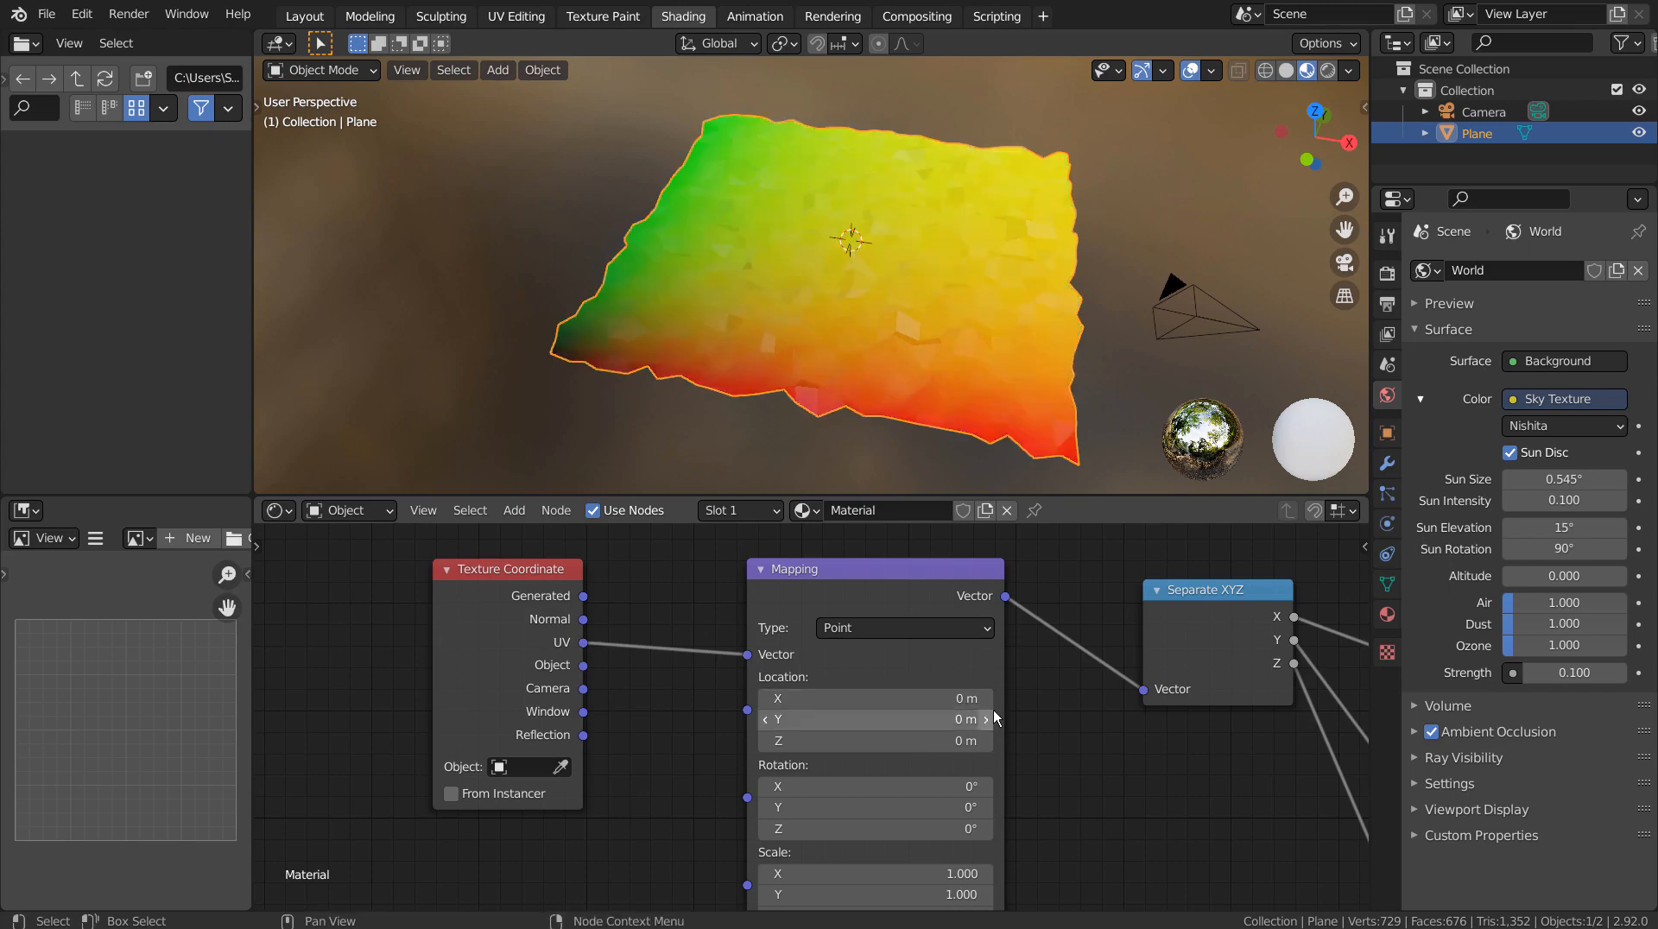
pyautogui.moveTo(898, 786)
pyautogui.mouseDown()
pyautogui.moveTo(829, 786)
pyautogui.moveTo(920, 786)
pyautogui.moveTo(898, 786)
pyautogui.mouseUp()
pyautogui.rightClick(898, 786)
pyautogui.moveTo(846, 873)
pyautogui.mouseDown()
pyautogui.moveTo(807, 873)
pyautogui.moveTo(850, 873)
pyautogui.mouseUp()
pyautogui.rightClick(851, 873)
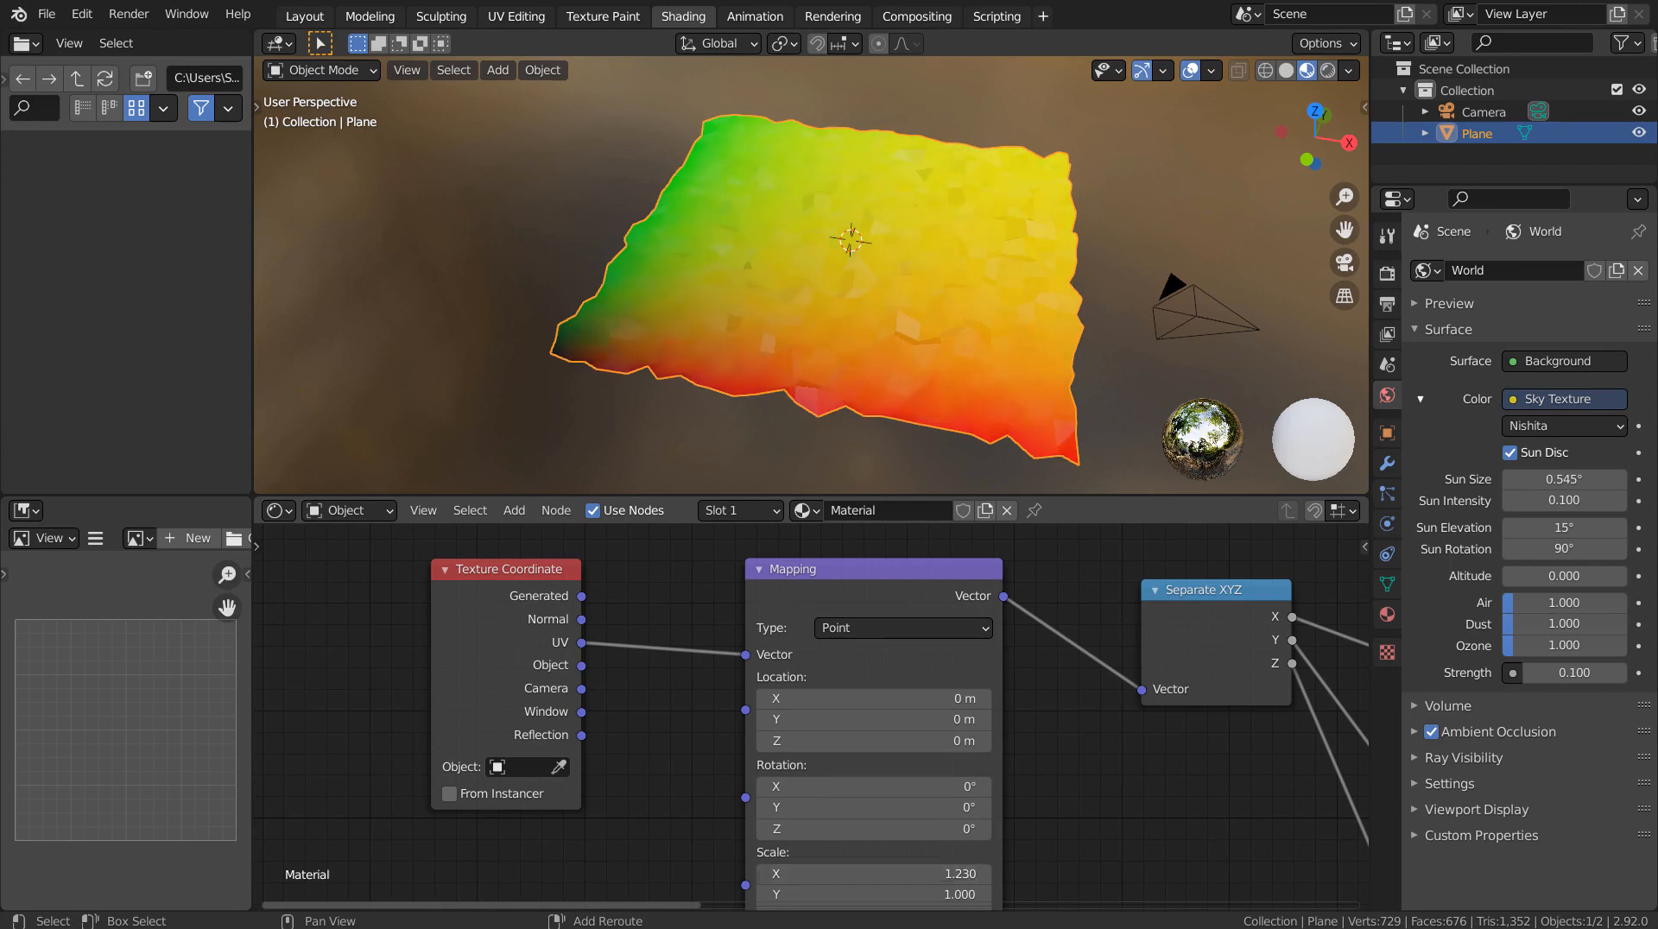
# Step: Try sliding the stops of the X channel's ColorRamp, leaving black at 0.000 and white at 1.000
pyautogui.moveTo(1037, 829); pyautogui.dragTo(384, 811, button='middle')
pyautogui.scroll(-3, 853, 719)
pyautogui.moveTo(927, 686); pyautogui.dragTo(808, 816, button='middle')
pyautogui.moveTo(765, 760); pyautogui.dragTo(727, 762)
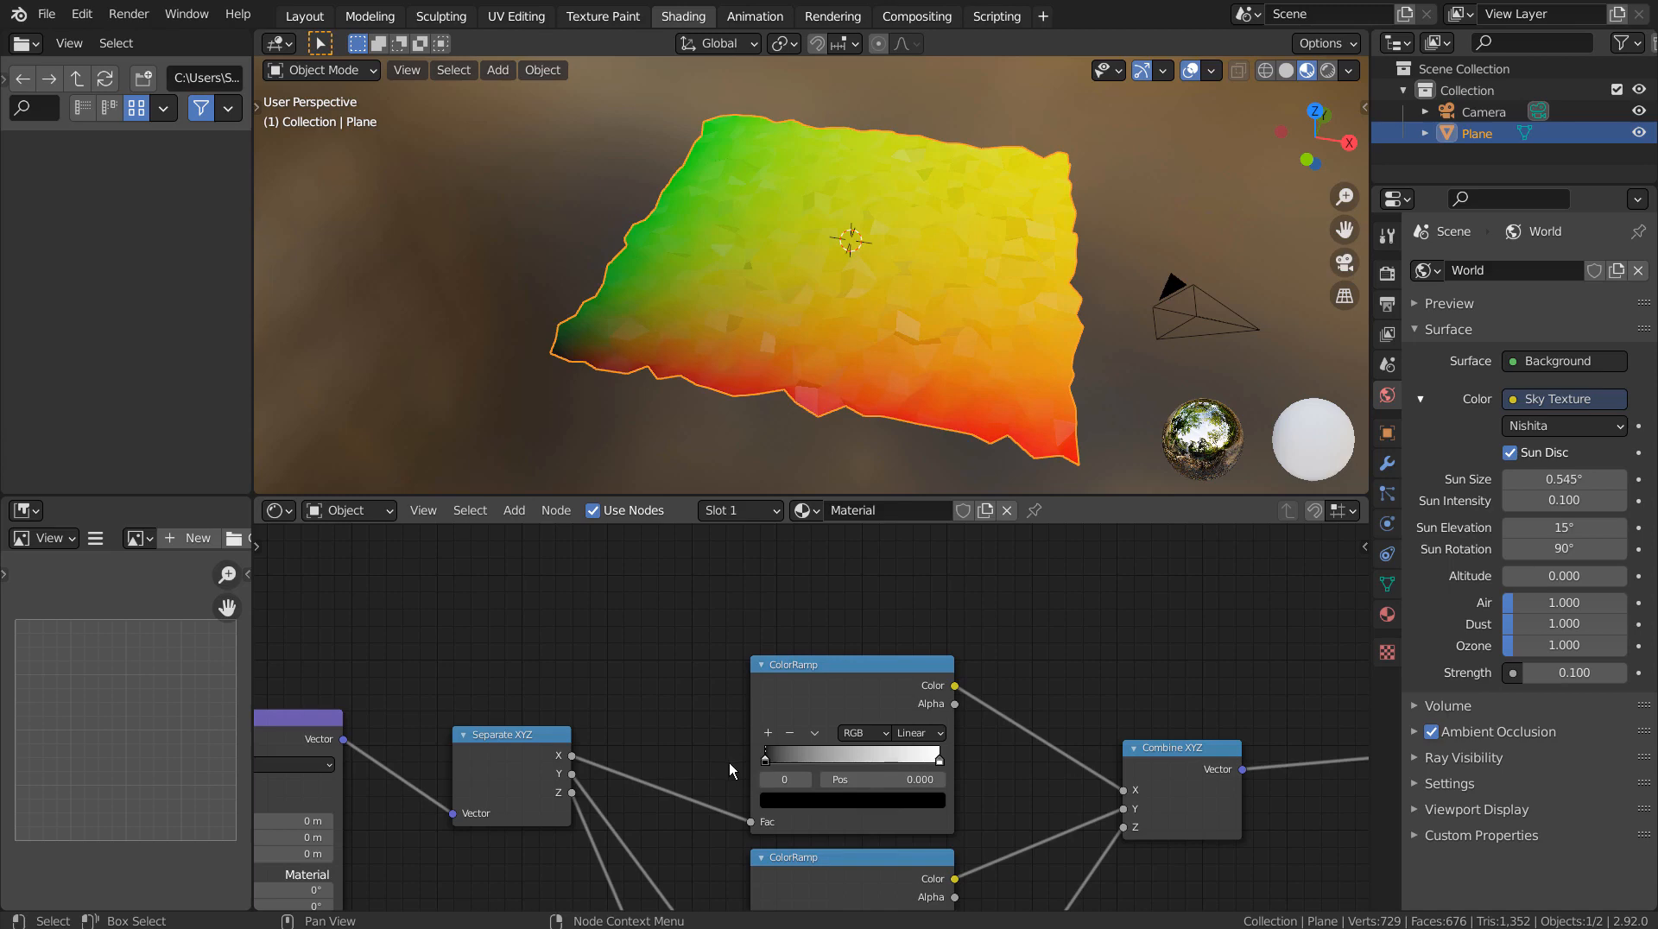
pyautogui.moveTo(941, 760); pyautogui.dragTo(981, 763)
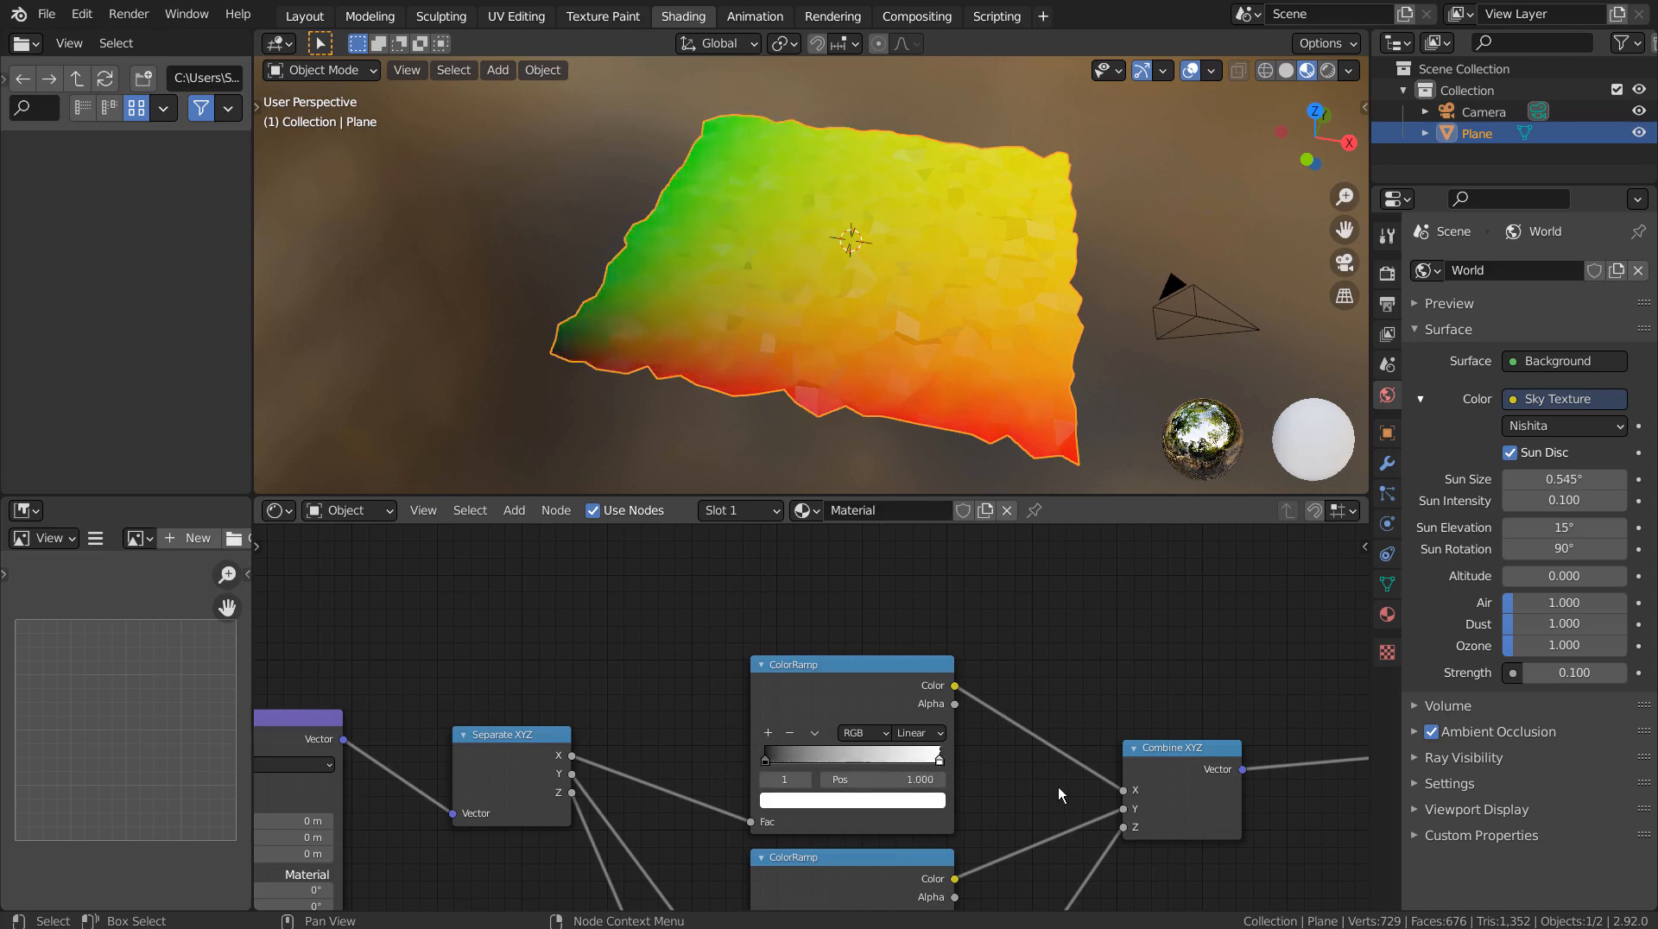
# Step: Try sliding the black and white stops of the Y channel's ColorRamp, leaving them at 0.000 and 1.000
pyautogui.scroll(-4, 1060, 788)
pyautogui.moveTo(1060, 794); pyautogui.dragTo(948, 621, button='middle')
pyautogui.scroll(3, 709, 700)
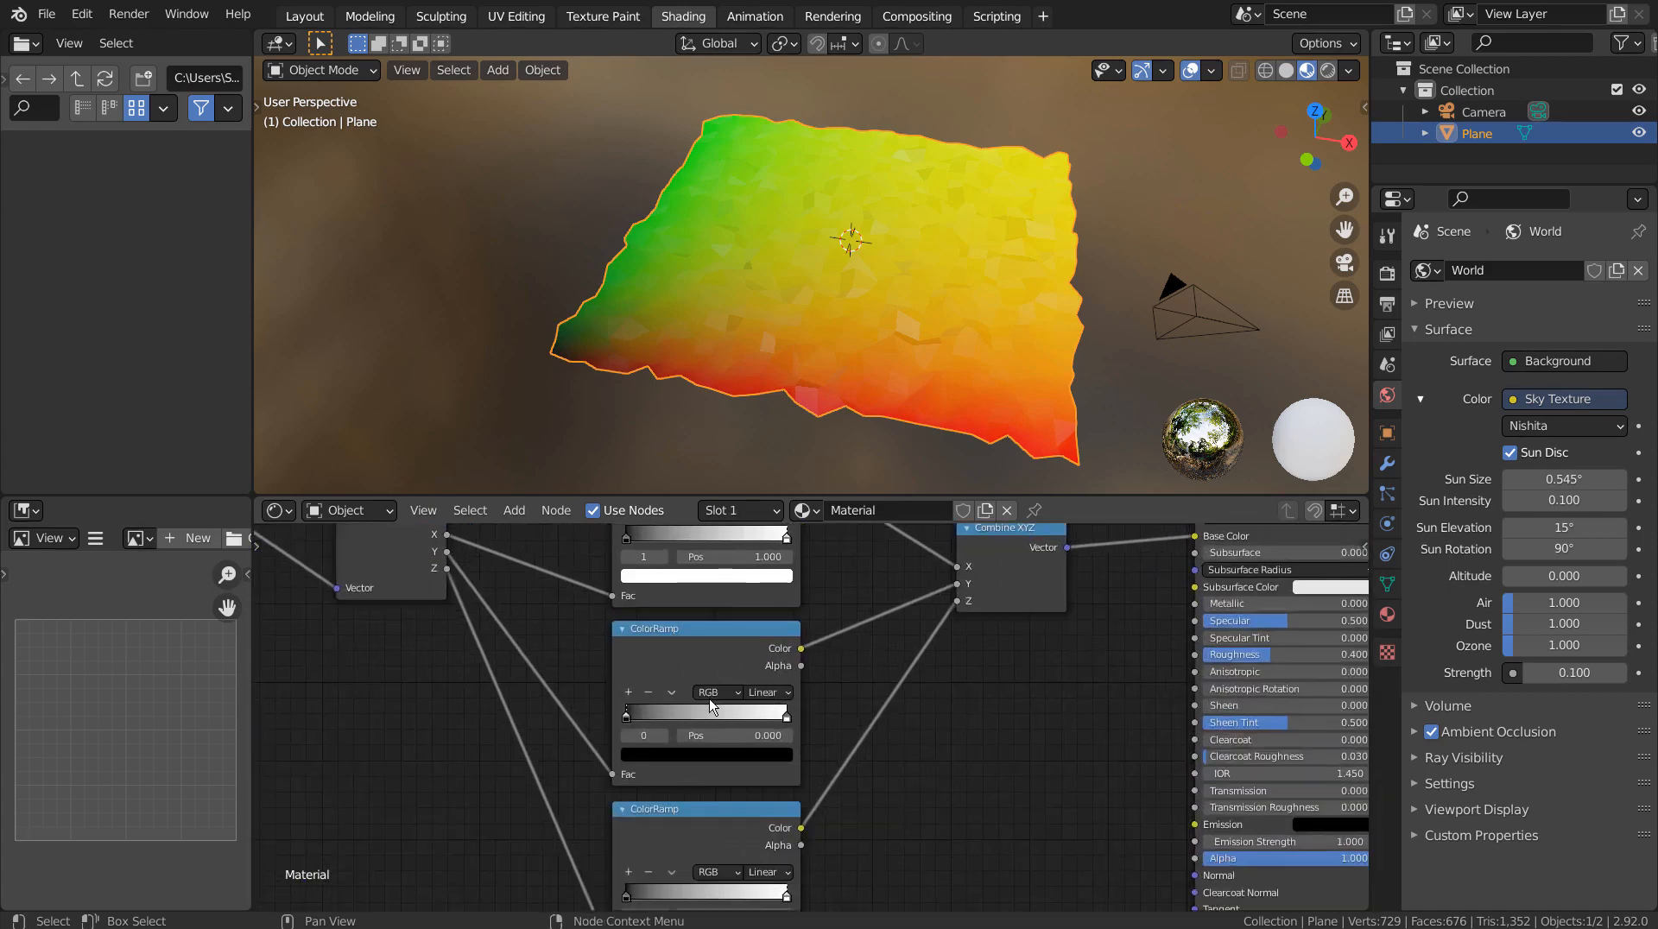
pyautogui.scroll(2, 713, 707)
pyautogui.moveTo(535, 720)
pyautogui.mouseDown()
pyautogui.moveTo(722, 719)
pyautogui.moveTo(516, 719)
pyautogui.mouseUp()
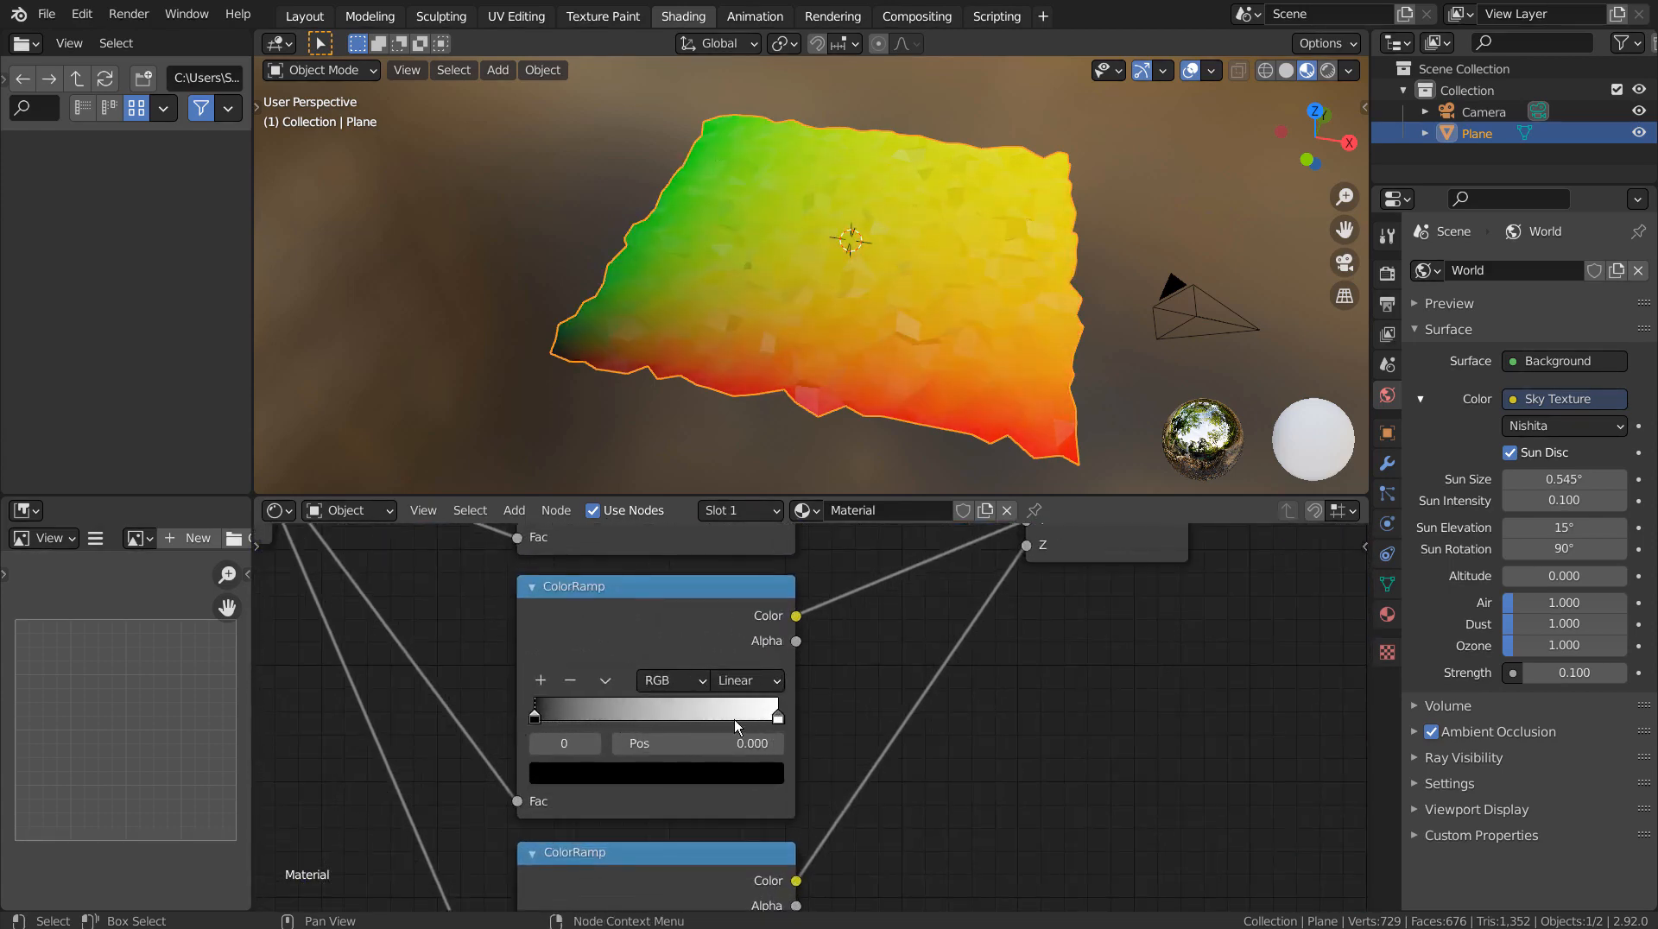
pyautogui.moveTo(778, 718)
pyautogui.mouseDown()
pyautogui.moveTo(577, 721)
pyautogui.moveTo(805, 719)
pyautogui.mouseUp()
pyautogui.scroll(-3, 1005, 818)
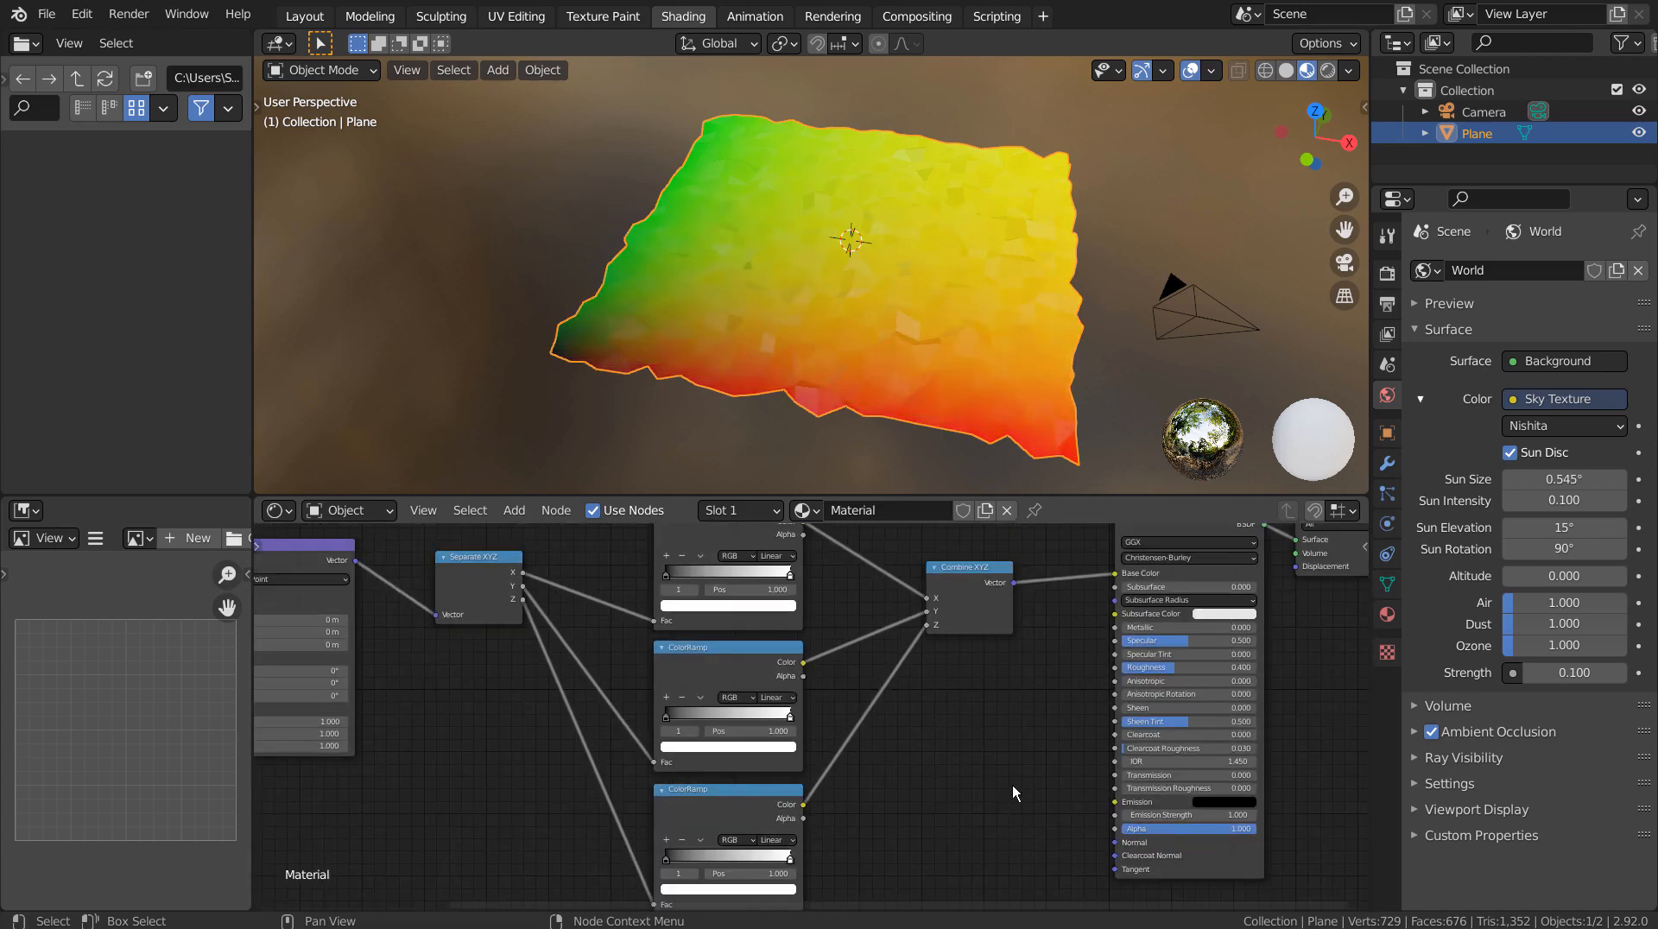
# Step: Set the Principled BSDF's Roughness to 0.455 and try its Metallic value, returning it to 0.000
pyautogui.moveTo(1012, 785); pyautogui.dragTo(646, 831, button='middle')
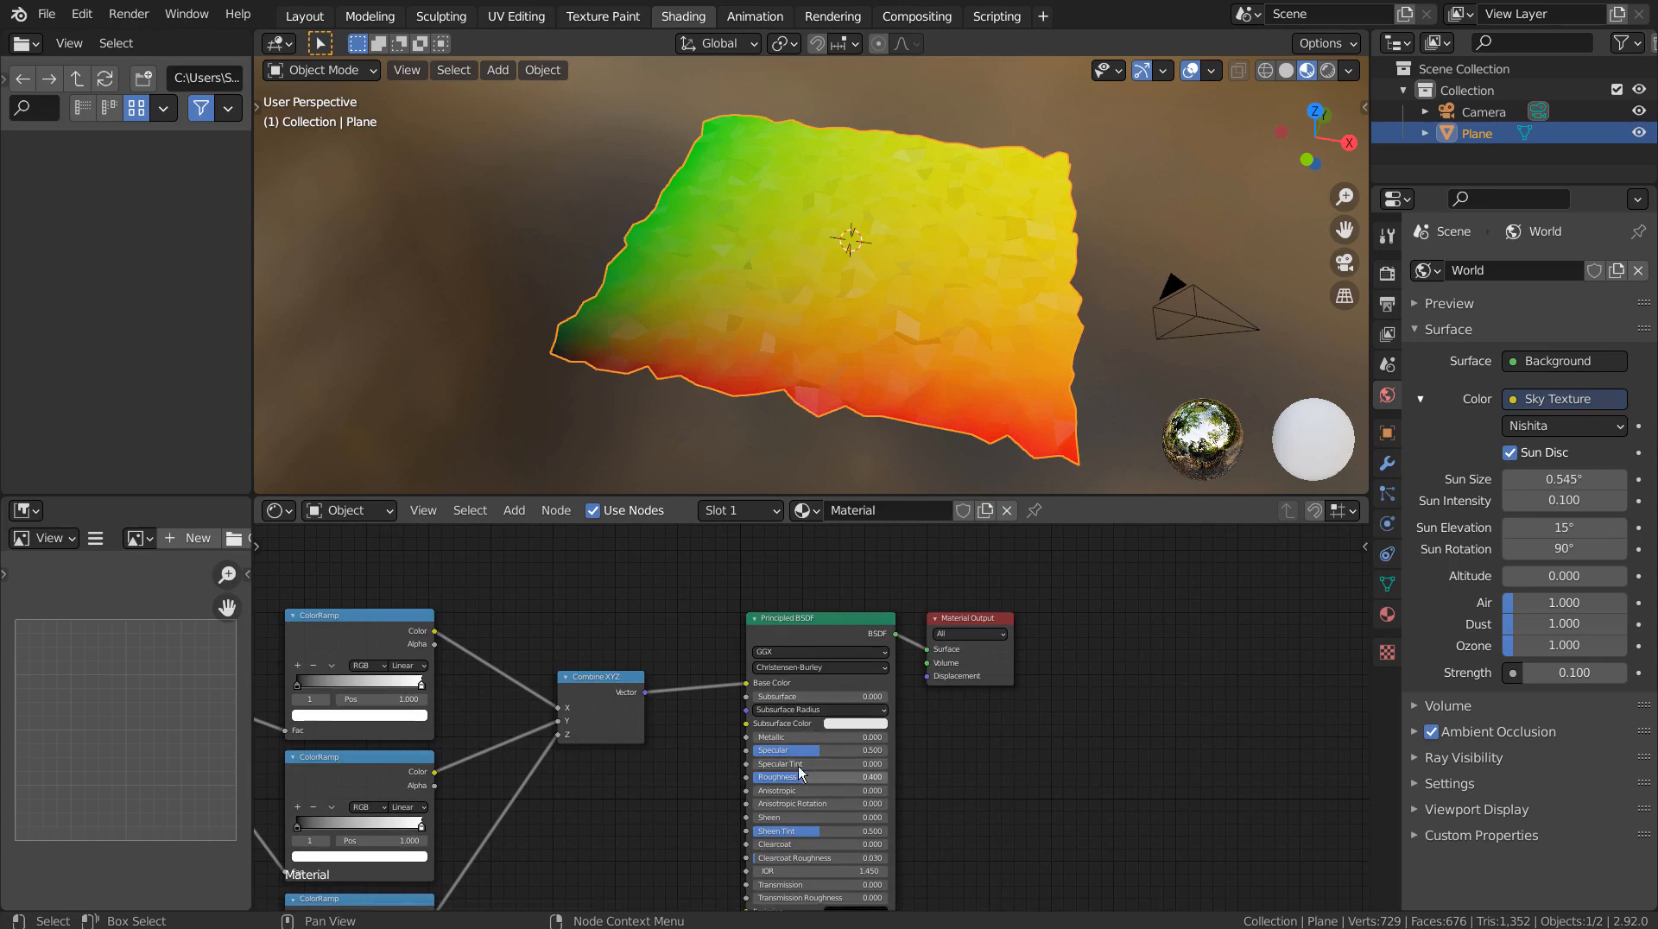
pyautogui.moveTo(778, 736)
pyautogui.mouseDown()
pyautogui.moveTo(870, 737)
pyautogui.moveTo(753, 776)
pyautogui.moveTo(834, 776)
pyautogui.moveTo(749, 737)
pyautogui.mouseUp()
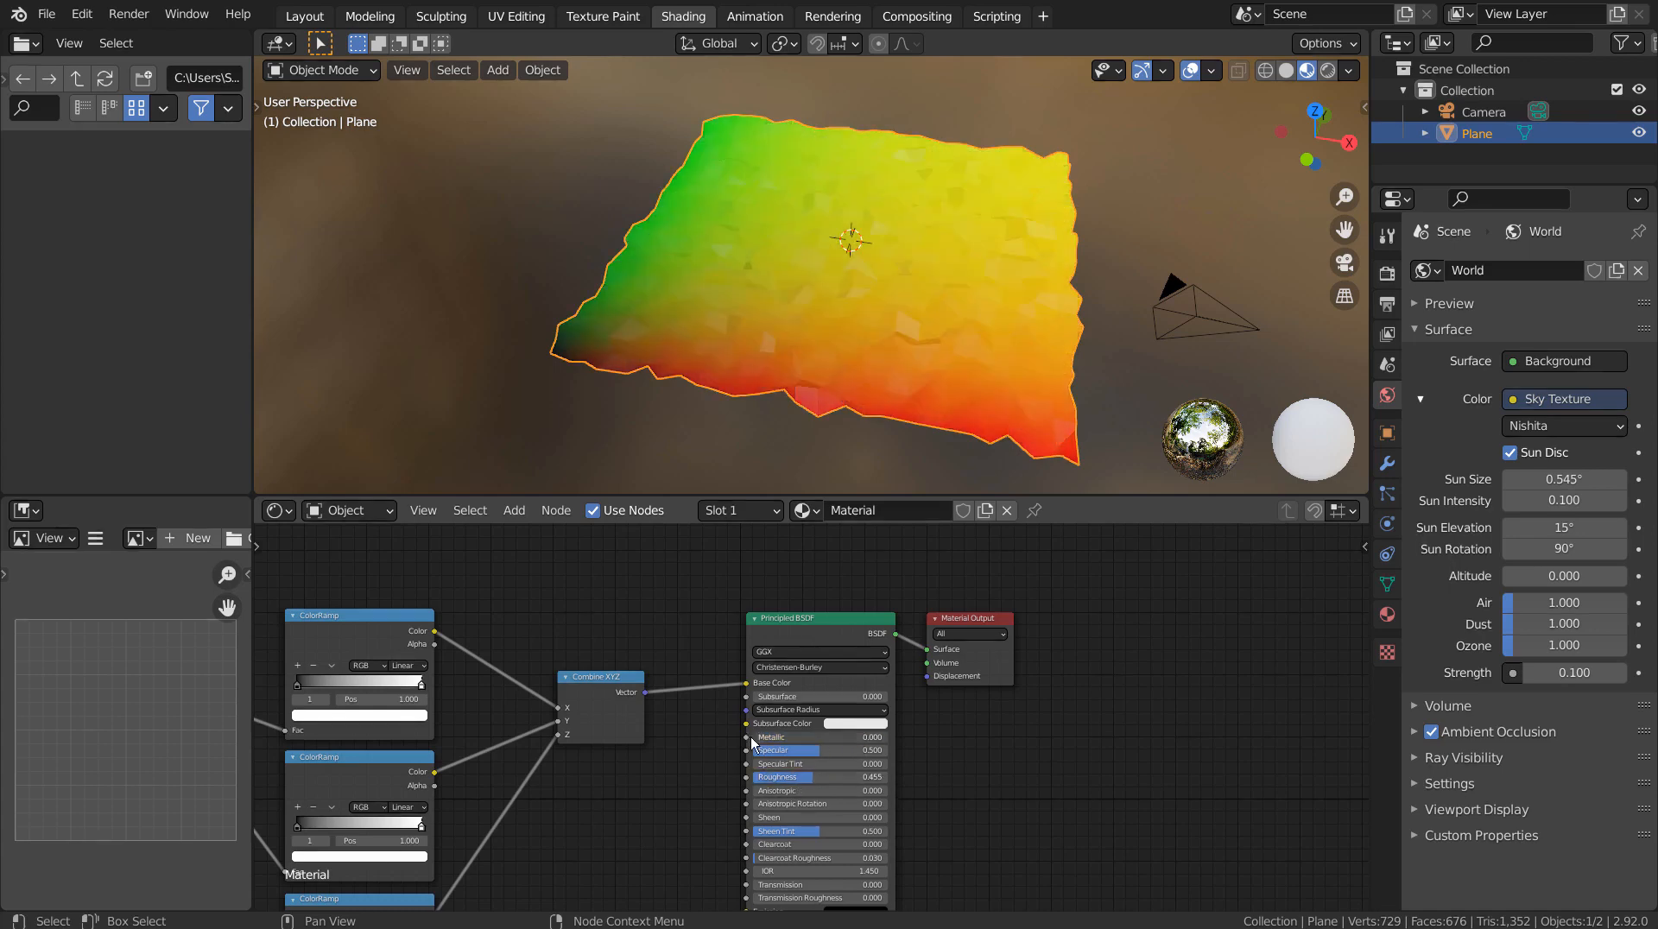
pyautogui.moveTo(972, 385); pyautogui.dragTo(811, 441, button='middle')
# Step: Link the Texture Coordinate node's Reflection output to the Mapping node's Vector input and inspect the plane from another angle
pyautogui.scroll(-3, 521, 739)
pyautogui.moveTo(522, 739); pyautogui.dragTo(815, 705, button='middle')
pyautogui.scroll(2, 473, 724)
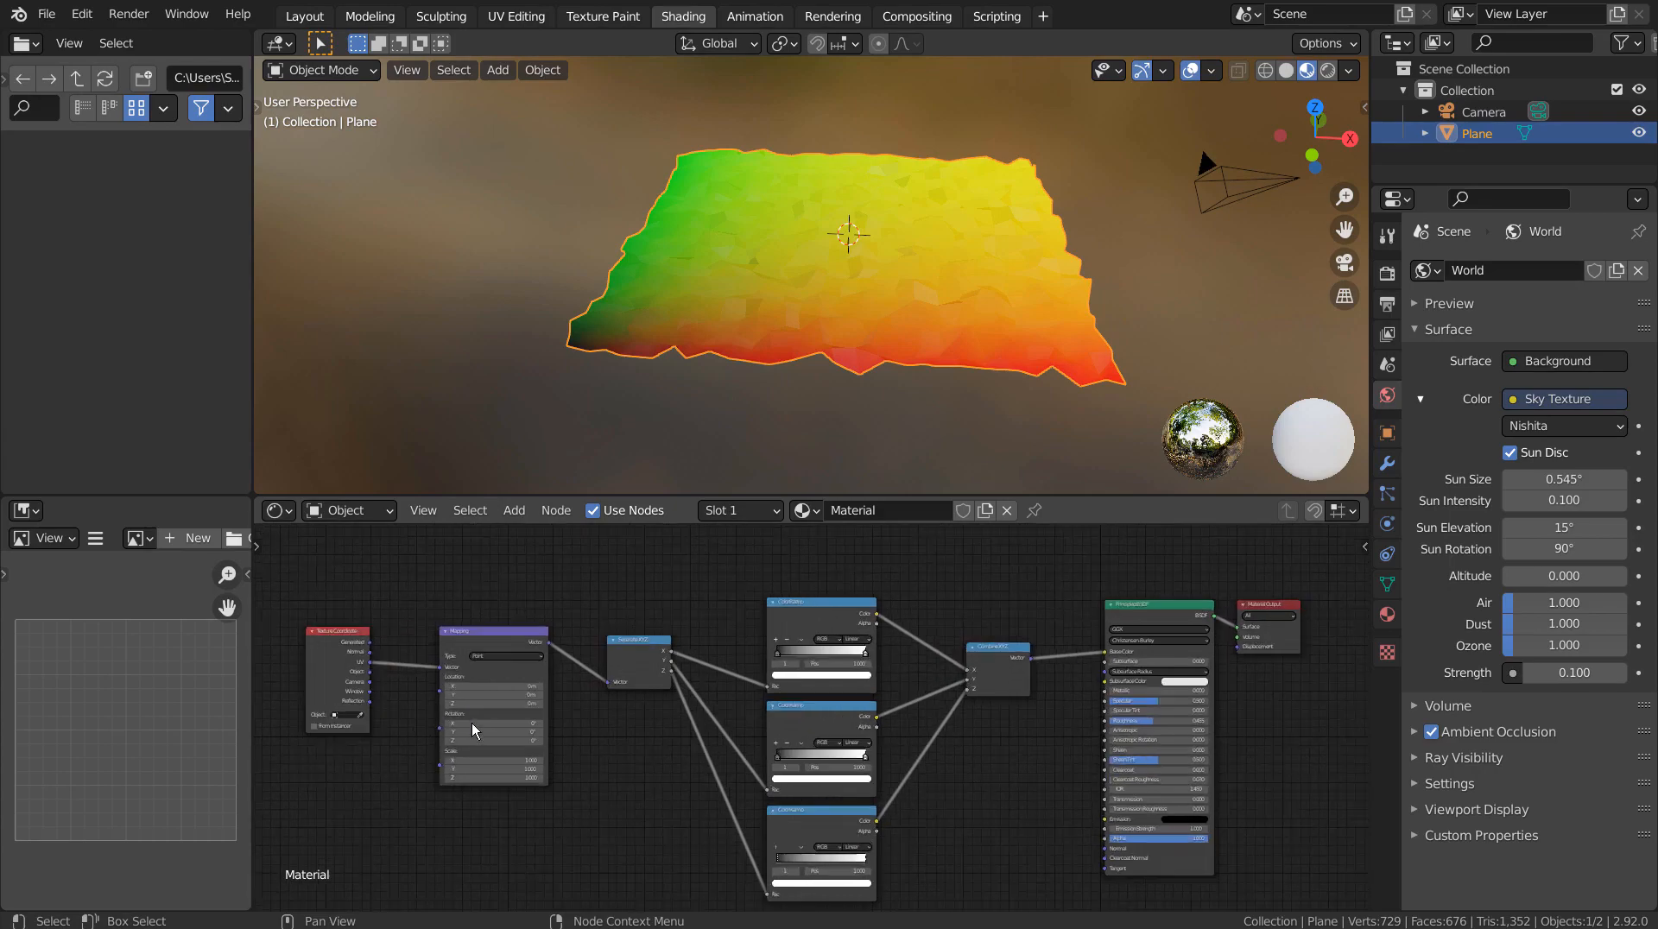
pyautogui.keyDown('shift'); pyautogui.moveTo(592, 769); pyautogui.dragTo(794, 769, button='middle'); pyautogui.keyUp('shift')
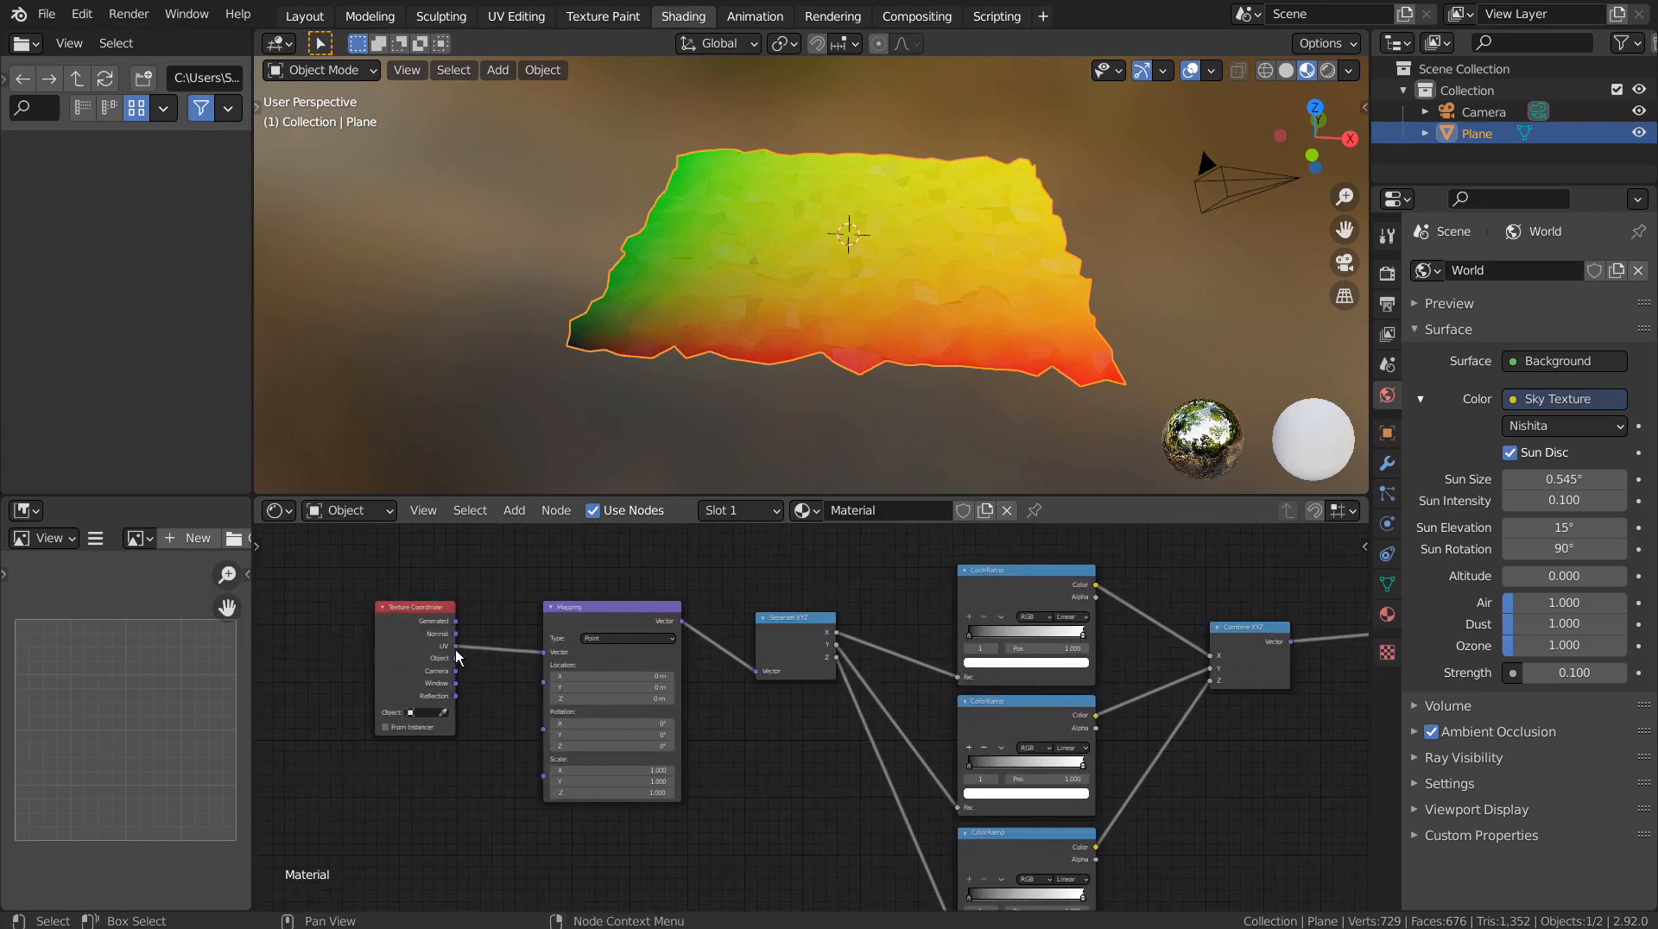
pyautogui.moveTo(454, 697); pyautogui.dragTo(544, 652)
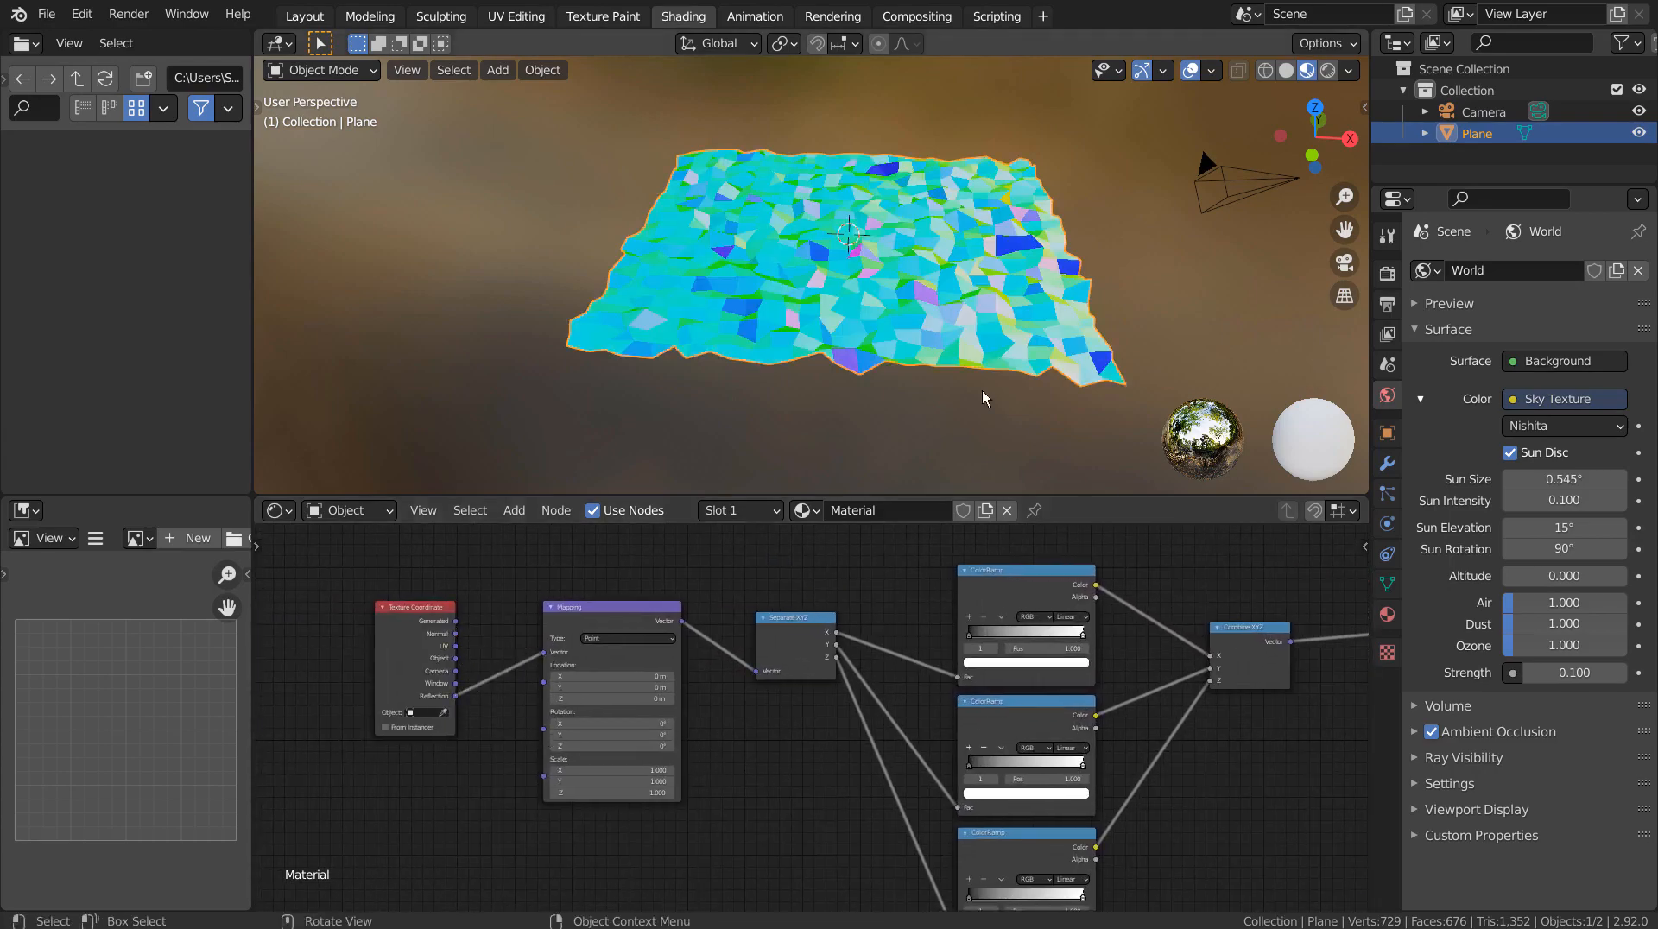
pyautogui.moveTo(1070, 249); pyautogui.dragTo(715, 339, button='middle')
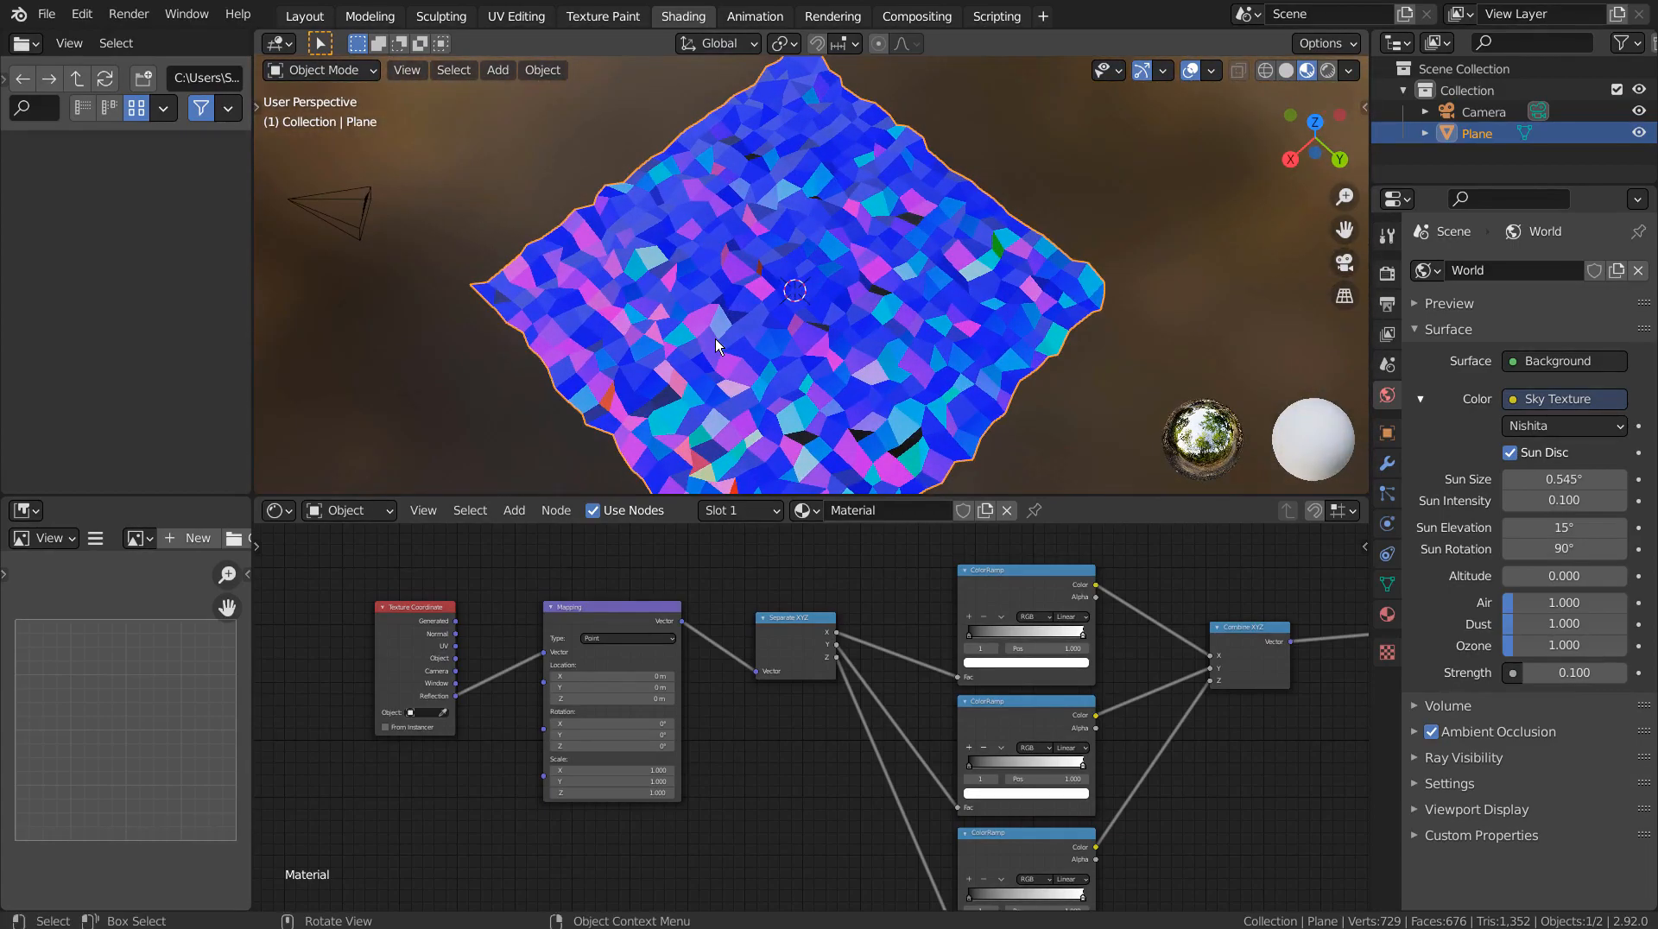